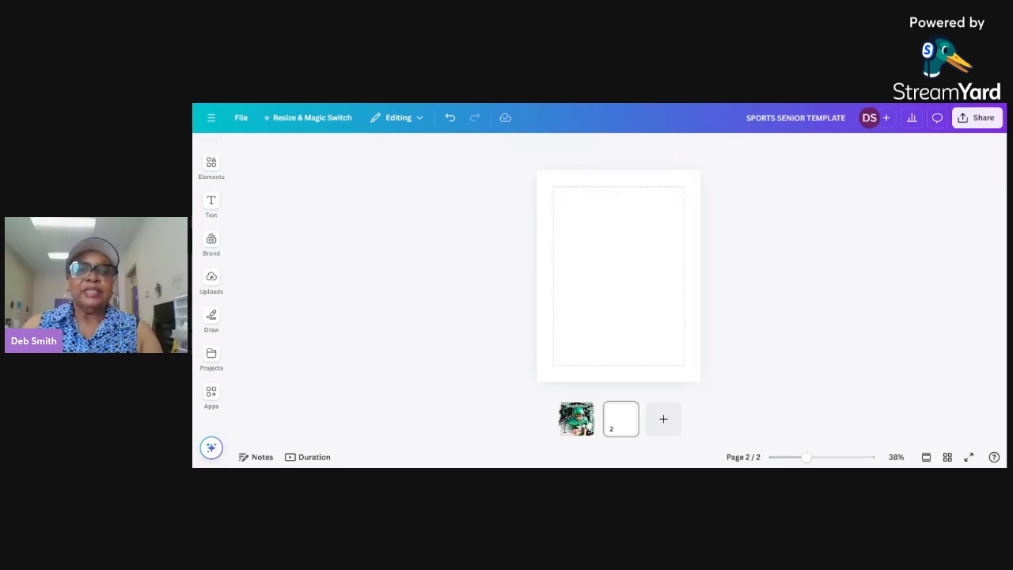
# Copy all elements of the football player design on page 1 and paste them onto the blank page 2.
pyautogui.click(577, 413)
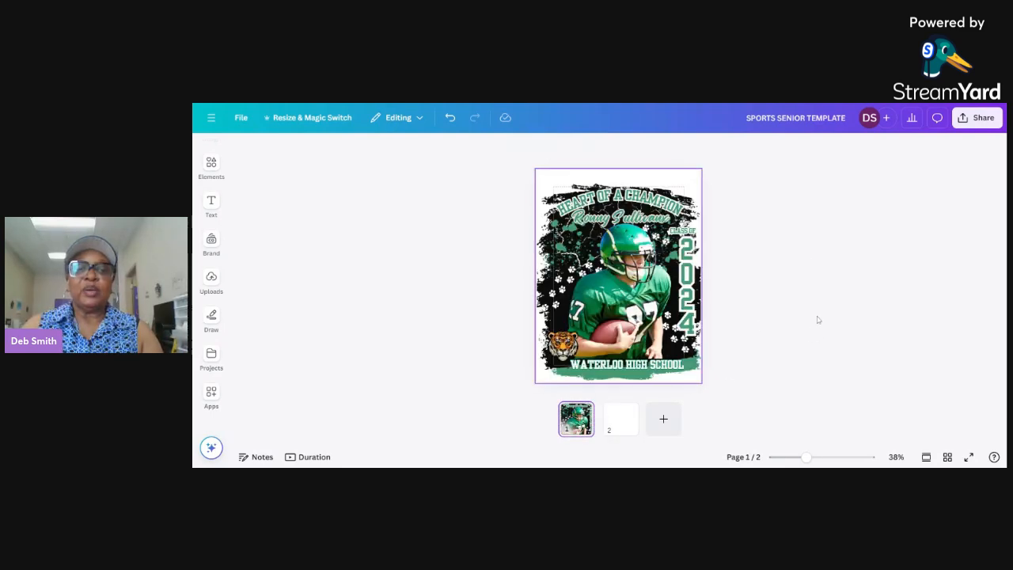
pyautogui.moveTo(499, 155); pyautogui.dragTo(746, 394)
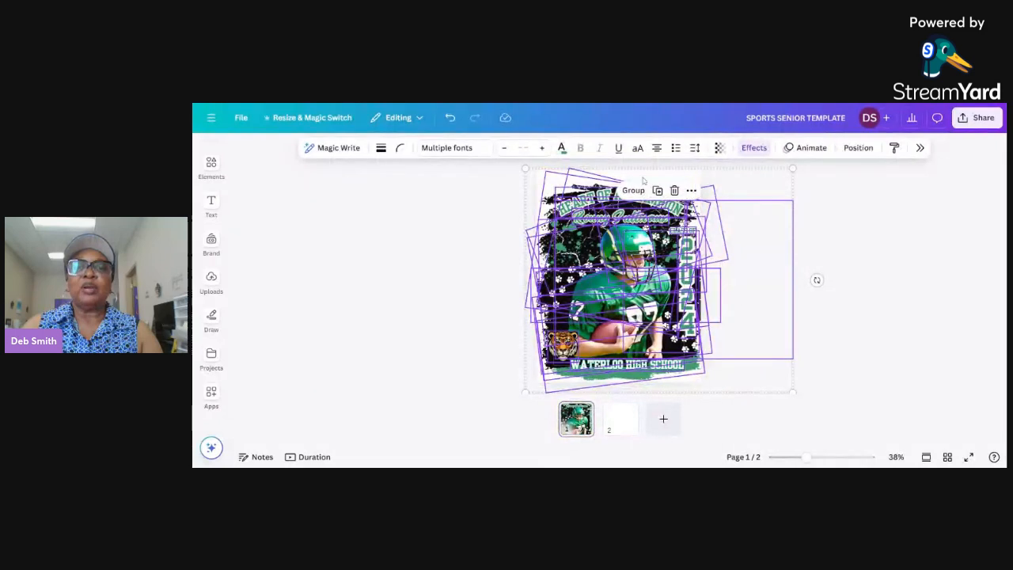
pyautogui.rightClick(602, 222)
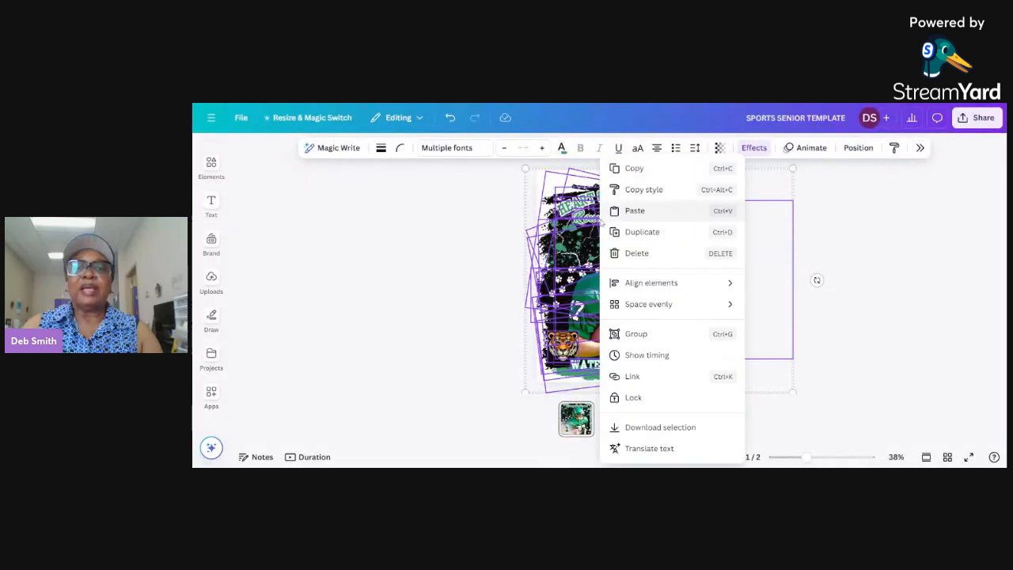
pyautogui.click(633, 167)
pyautogui.click(625, 429)
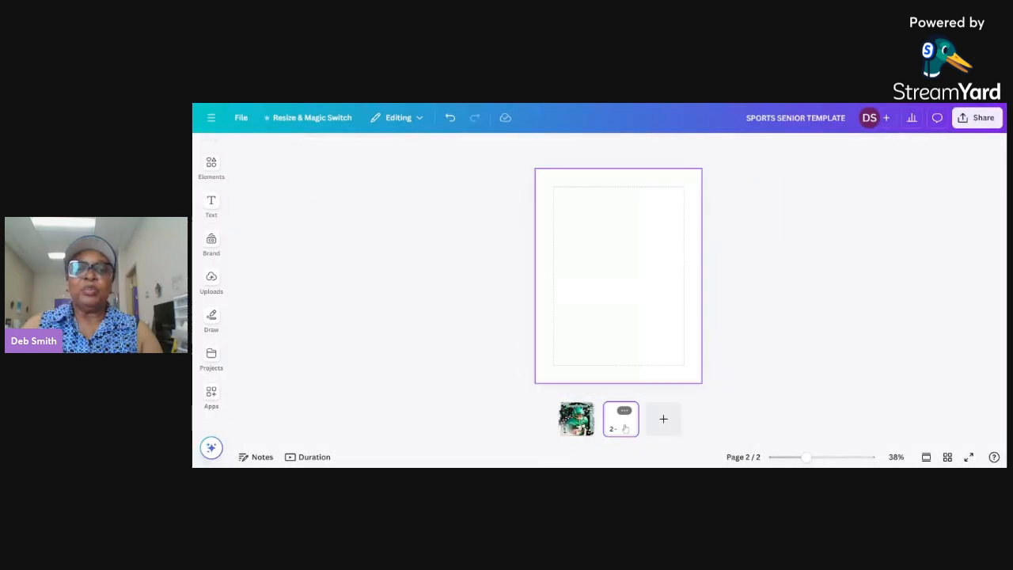
pyautogui.rightClick(547, 181)
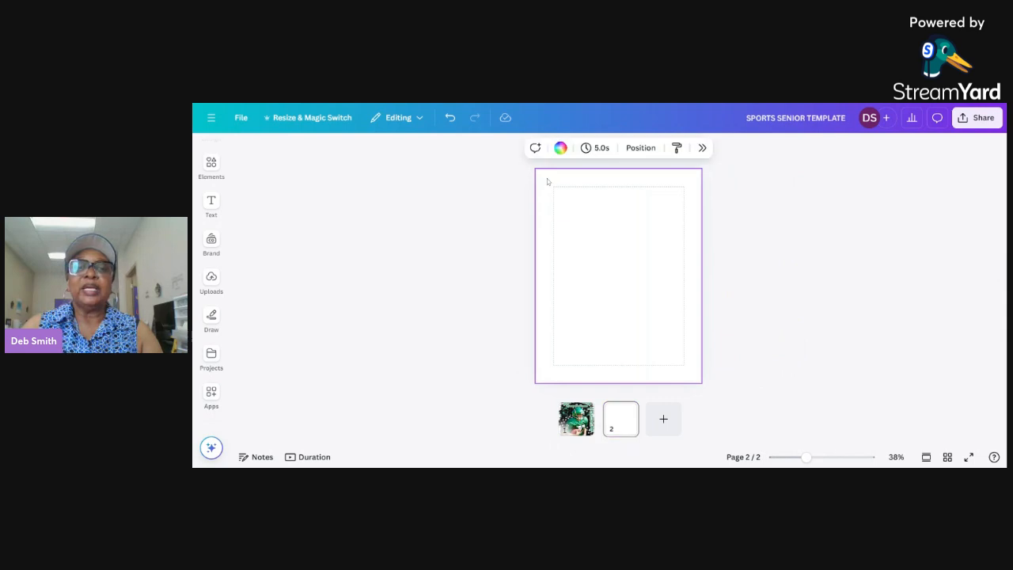
pyautogui.click(601, 235)
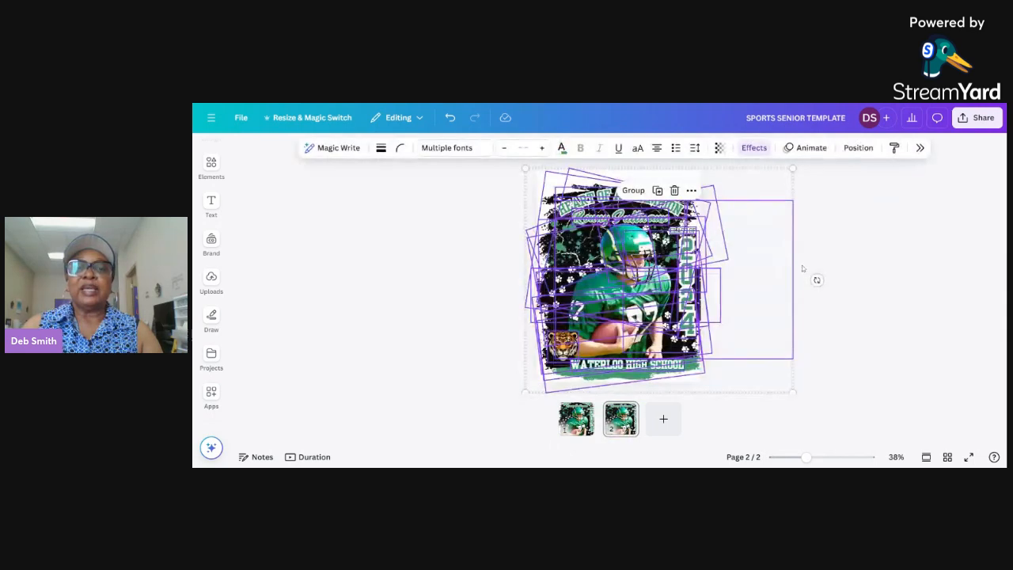
pyautogui.click(843, 286)
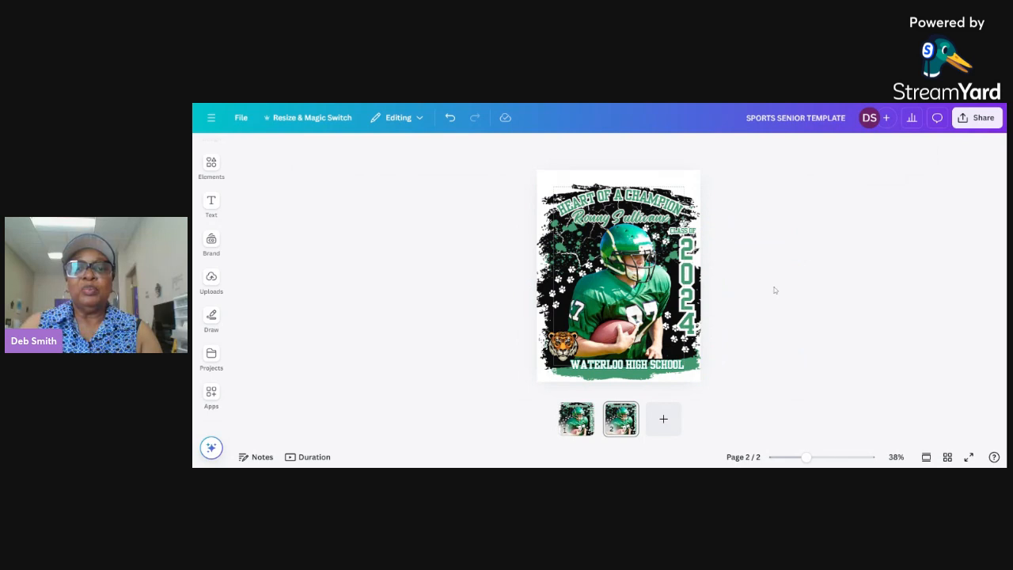
# Delete the football player photo from the copied design on page 2.
pyautogui.click(759, 294)
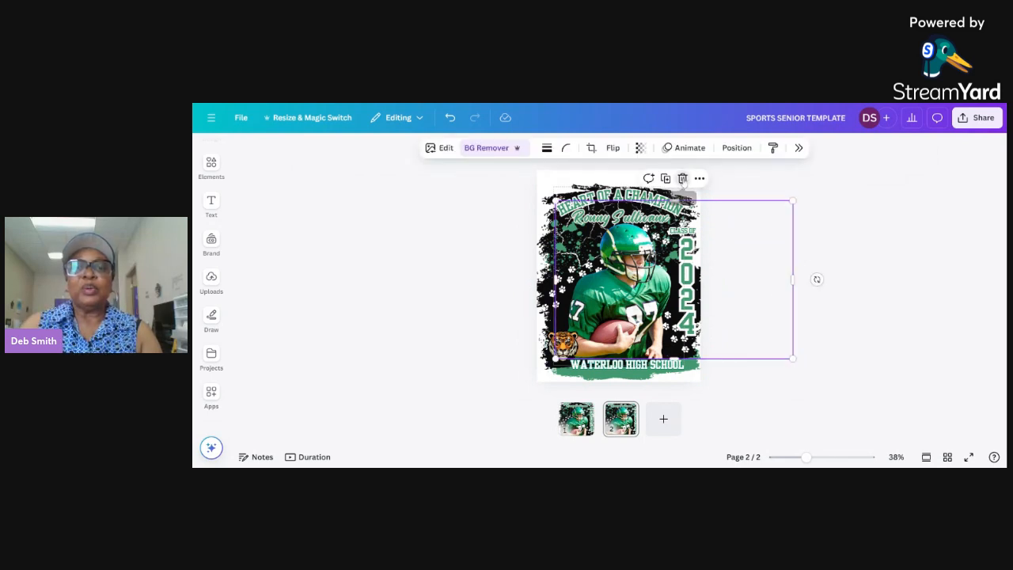
pyautogui.click(681, 179)
pyautogui.click(210, 203)
# Search the elements library for "cheerleader" and limit the results to photos.
pyautogui.click(210, 166)
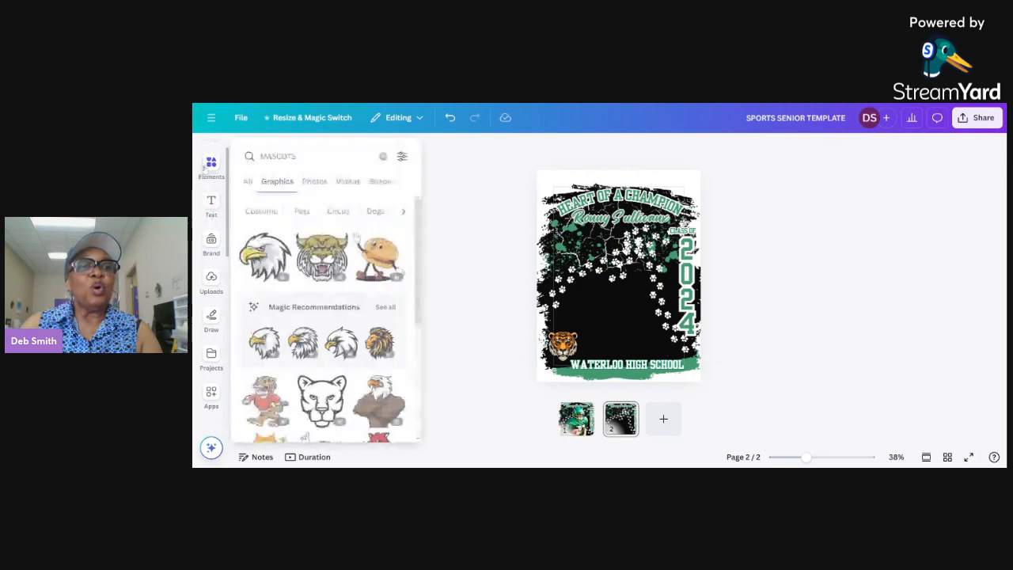
pyautogui.moveTo(298, 152); pyautogui.dragTo(259, 154)
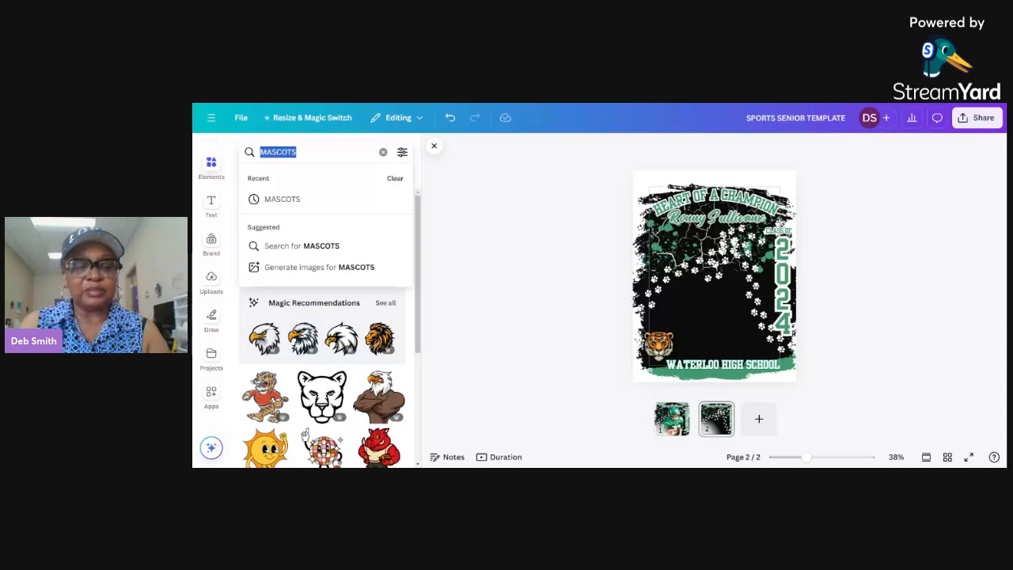
pyautogui.write('cheerleader')
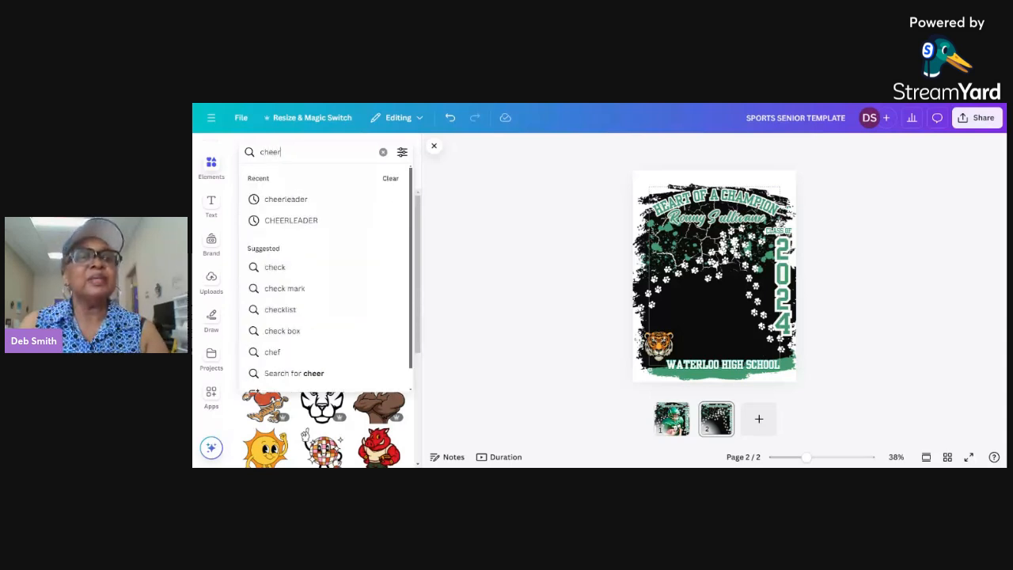
pyautogui.press('Return')
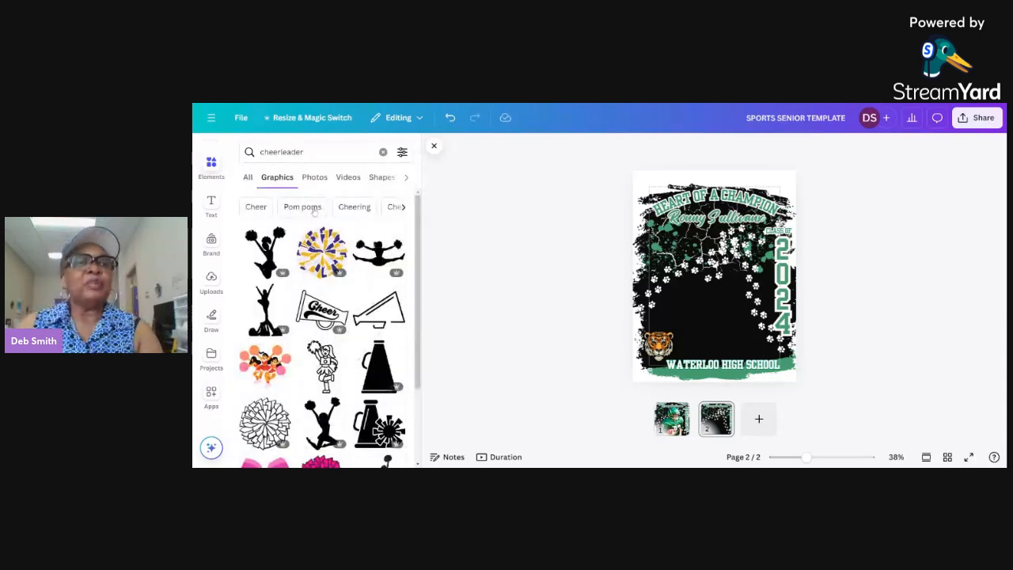
pyautogui.click(327, 179)
# Add the photo of the girl in a red cheer uniform with pom-poms to page 2 and remove its background.
pyautogui.moveTo(418, 222); pyautogui.dragTo(418, 267)
pyautogui.scroll(-10, 340, 351)
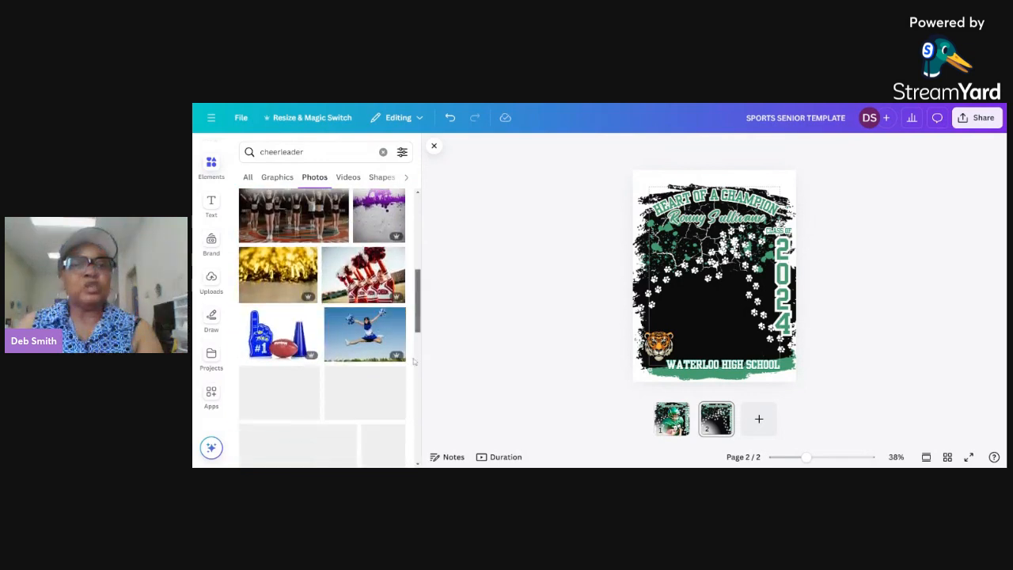
pyautogui.scroll(-5, 340, 350)
pyautogui.scroll(-3, 340, 350)
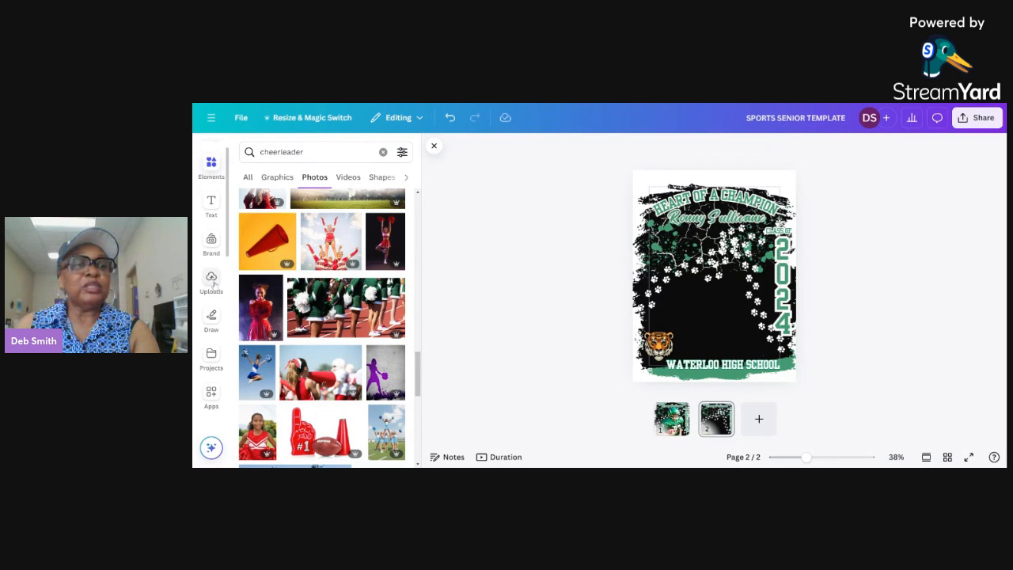
pyautogui.scroll(-2, 354, 333)
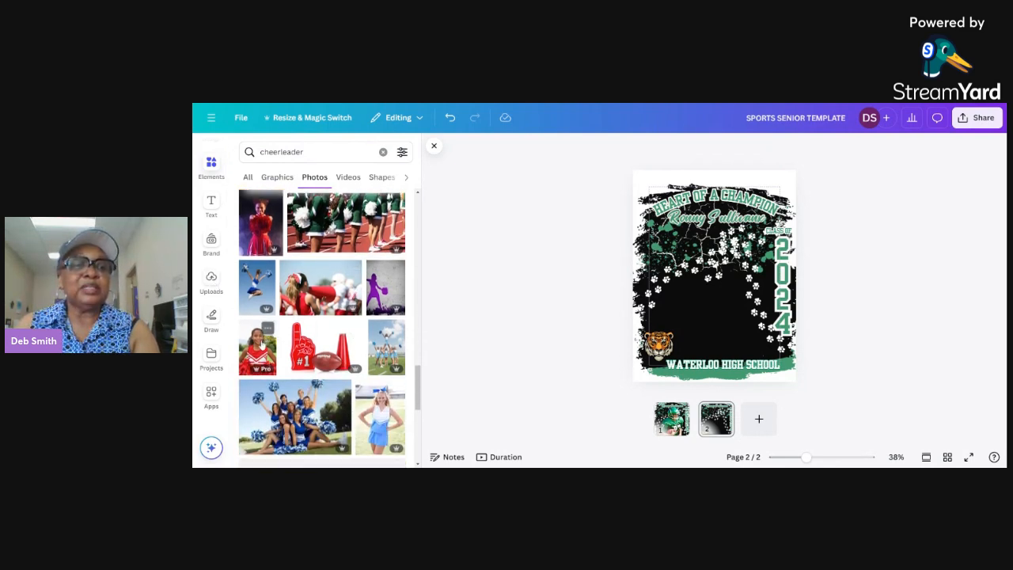
pyautogui.click(261, 348)
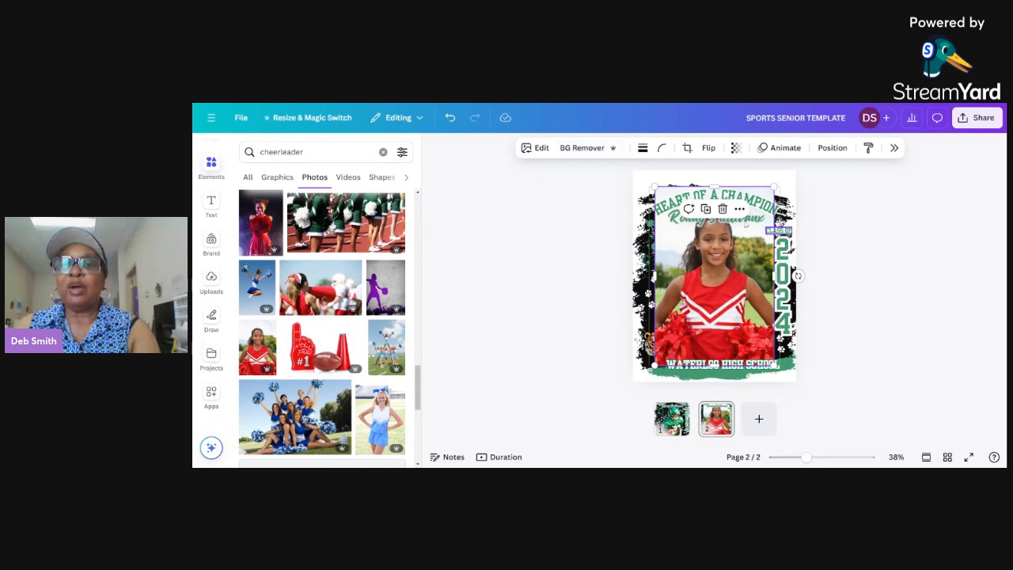
pyautogui.click(597, 150)
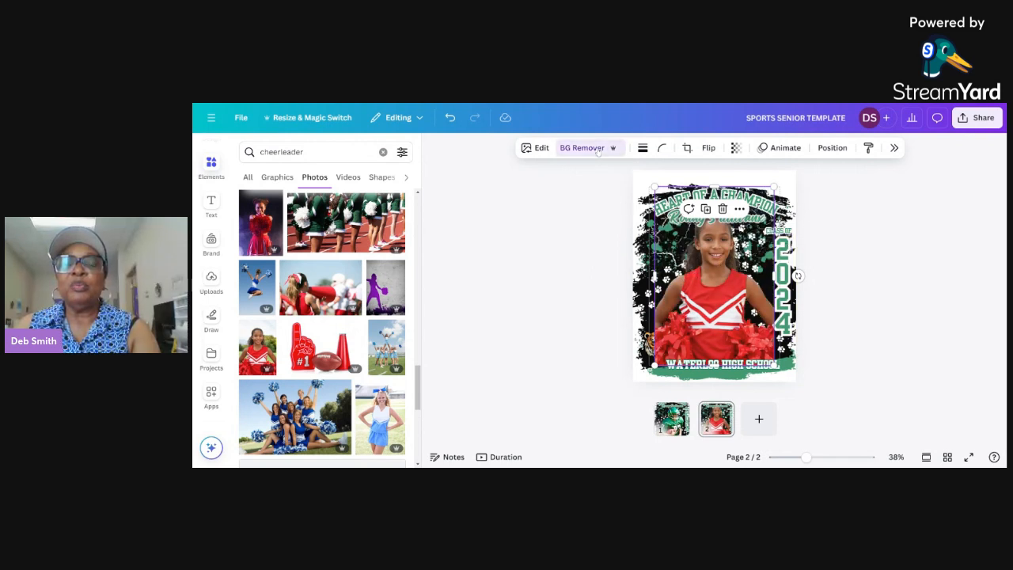
pyautogui.click(931, 291)
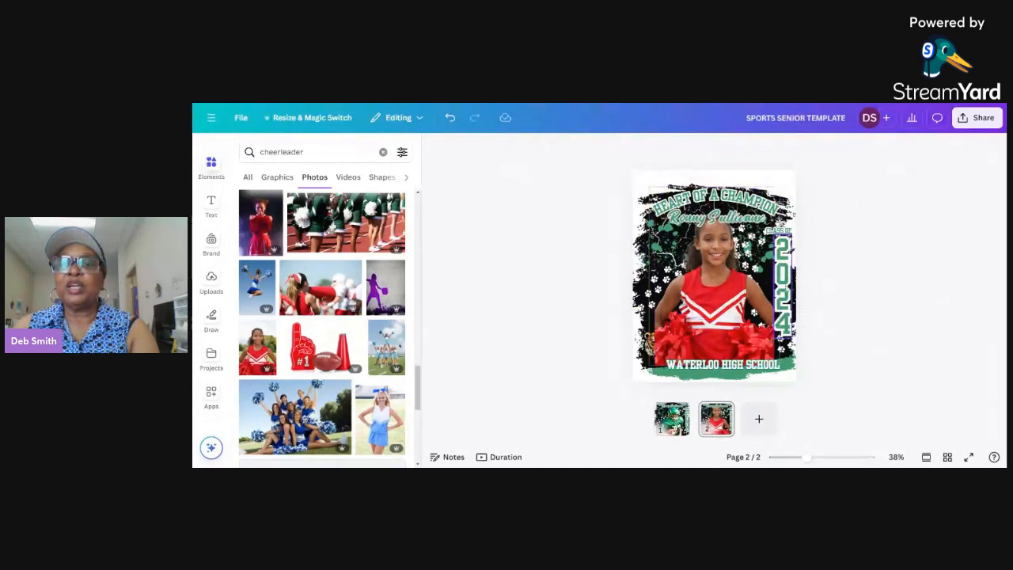
# Recolour the vertical 2024 text with red #D81217 sampled from the cheer uniform and apply the change to all matching green.
pyautogui.click(782, 281)
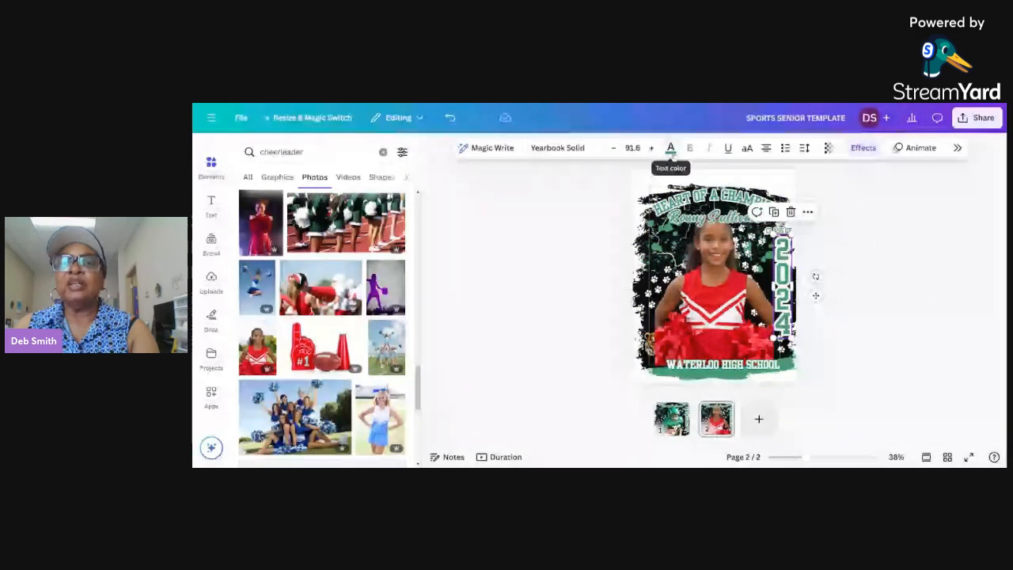
pyautogui.click(670, 150)
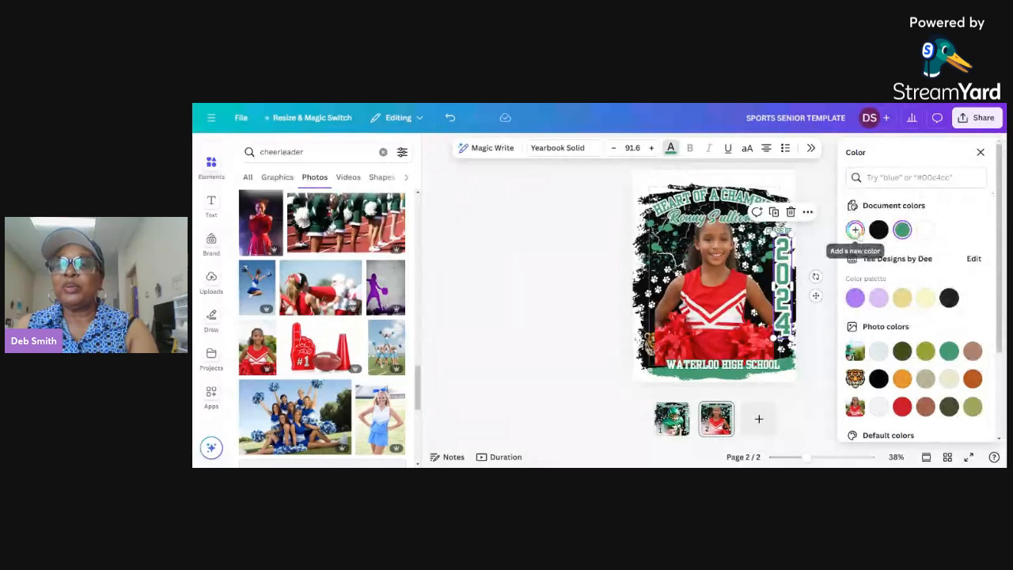
pyautogui.click(855, 229)
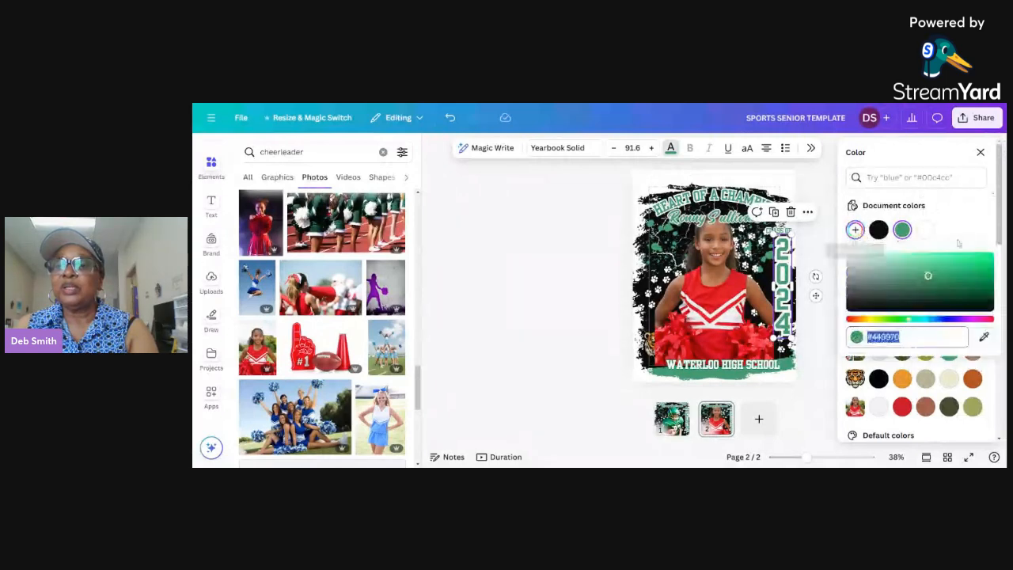
pyautogui.click(984, 337)
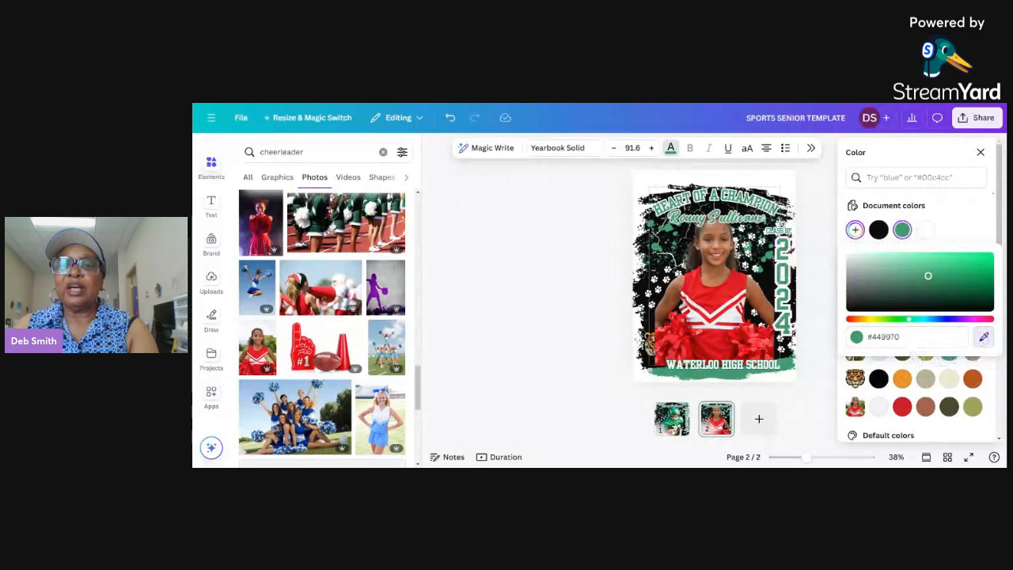
pyautogui.click(725, 294)
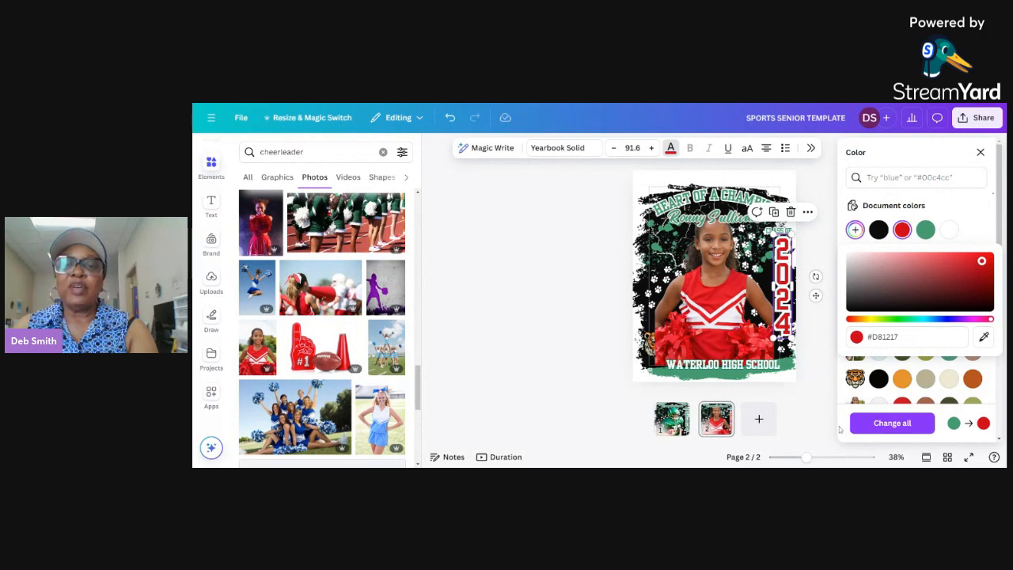
pyautogui.click(886, 424)
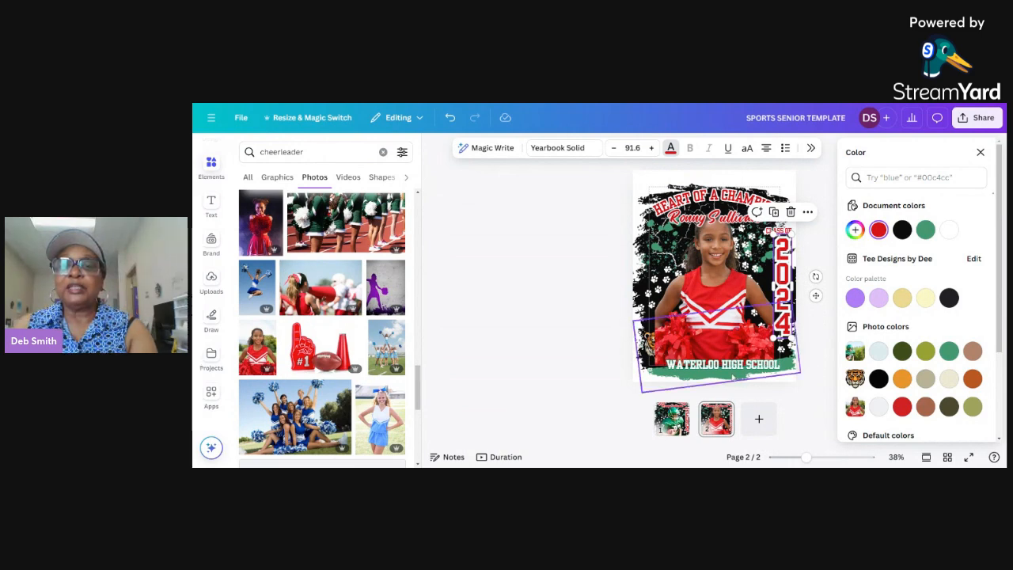
# Recolour the green brush stroke behind the school name to the document red #d81217.
pyautogui.click(773, 337)
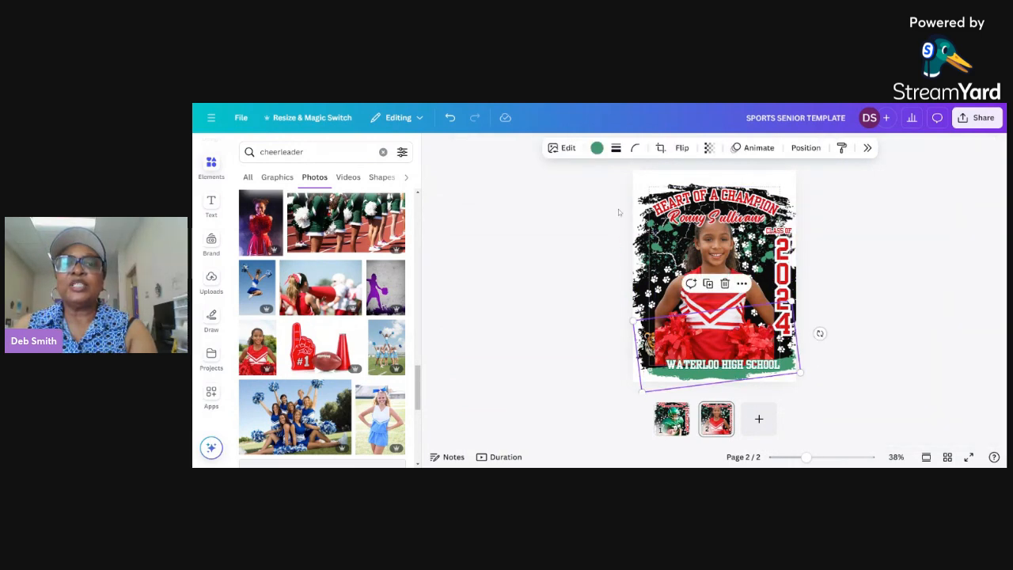
pyautogui.click(596, 149)
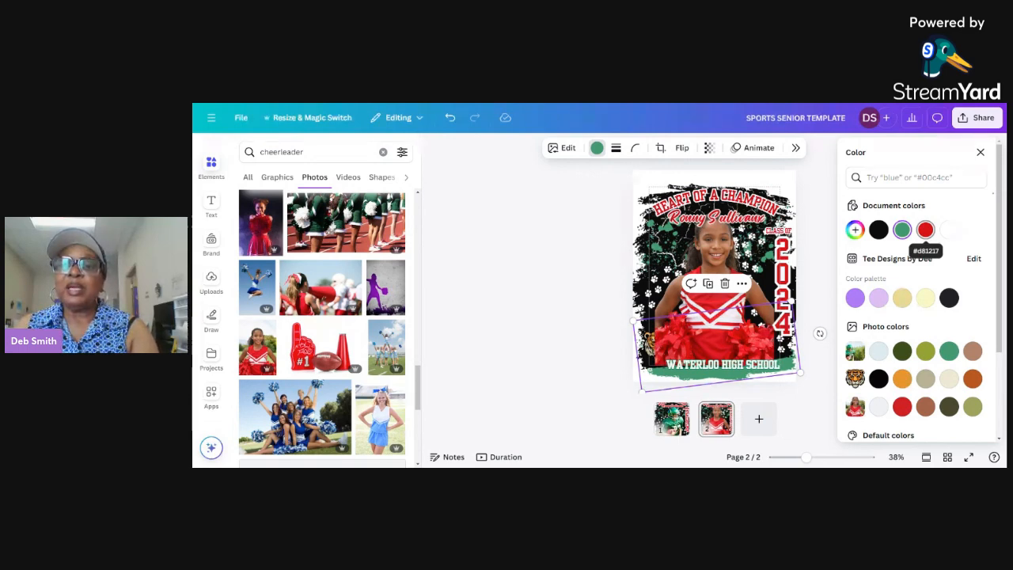
pyautogui.click(925, 229)
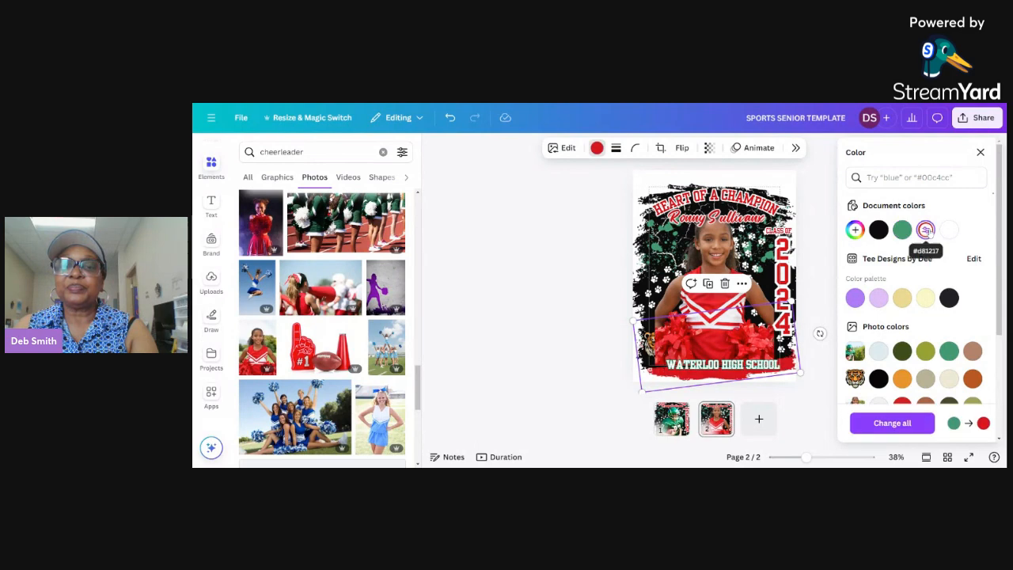
pyautogui.click(564, 285)
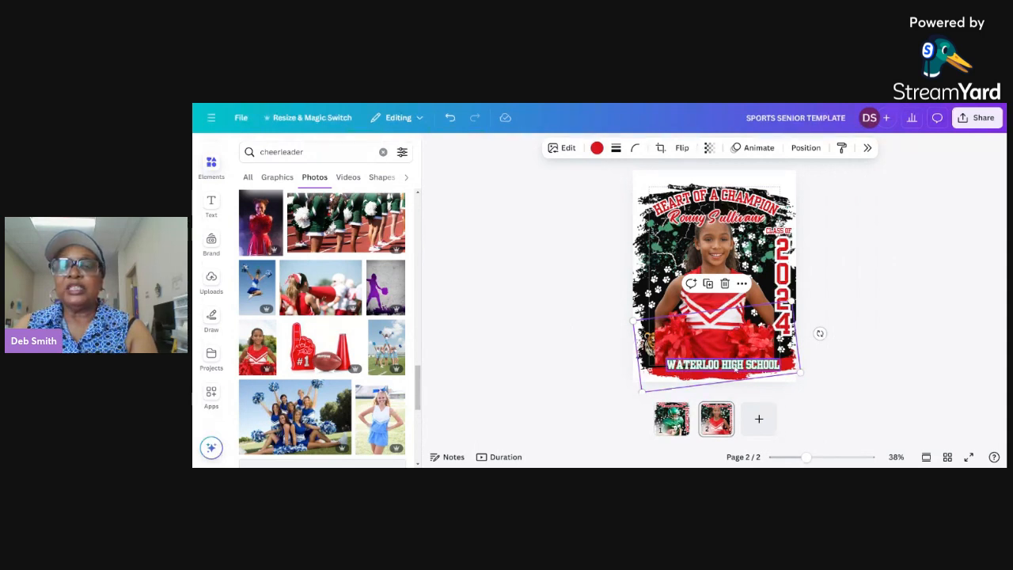
# Replace HIGH with JUNIOR in the school name so that it reads WATERLOO JUNIOR SCHOOL.
pyautogui.click(733, 368)
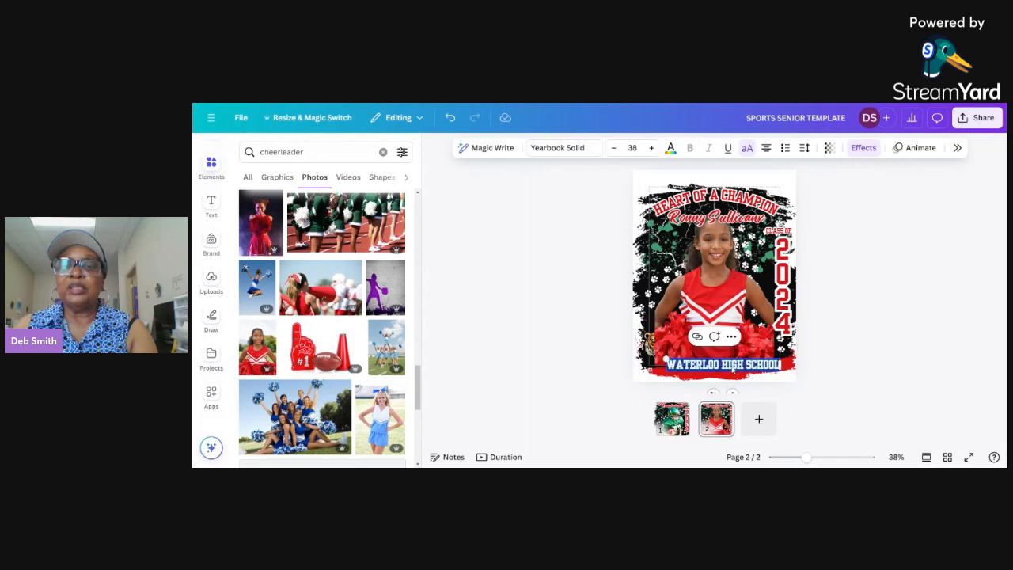
pyautogui.click(734, 366)
pyautogui.press('BackSpace')
pyautogui.press('BackSpace')
pyautogui.press('BackSpace')
pyautogui.press('BackSpace')
pyautogui.press('BackSpace')
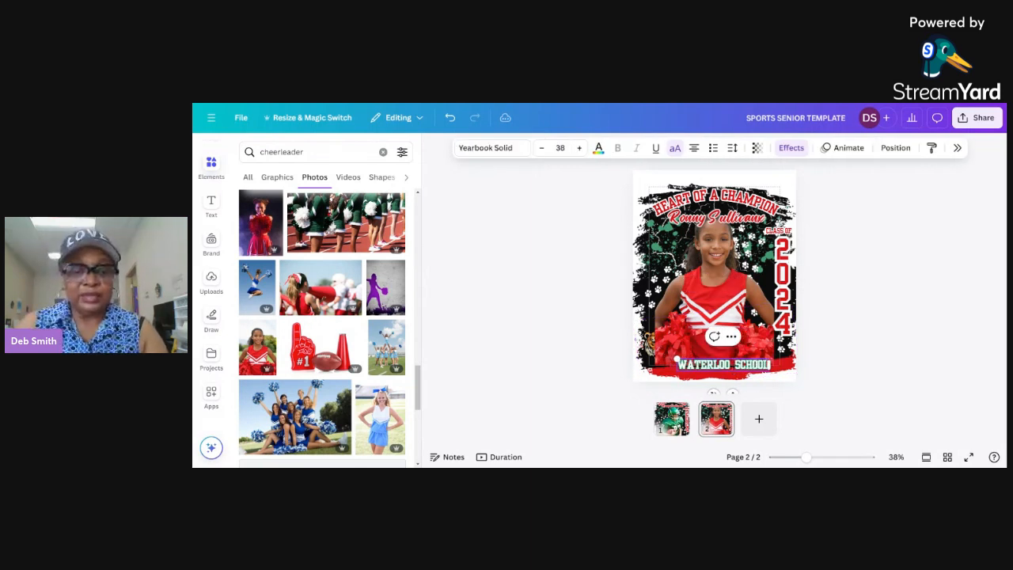
pyautogui.write('JR')
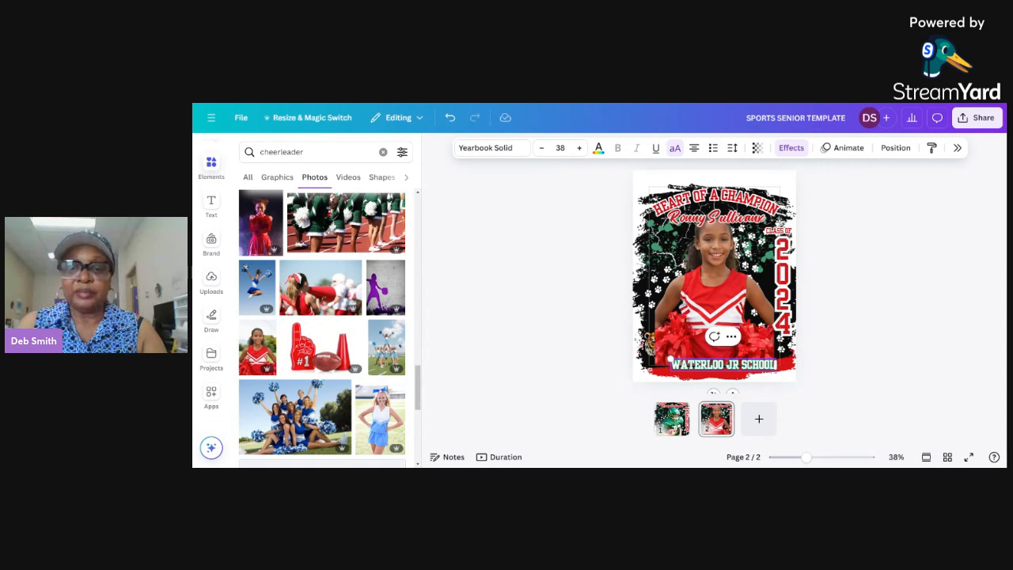
pyautogui.press('BackSpace')
pyautogui.write('UNIOR')
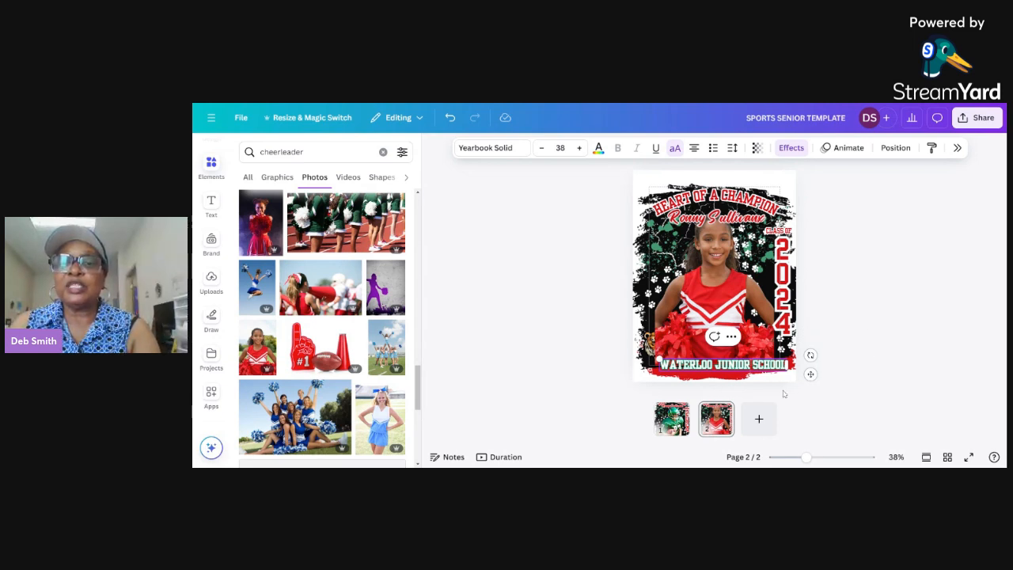
# Change the outline effect colour of the school name text to the document red.
pyautogui.click(791, 148)
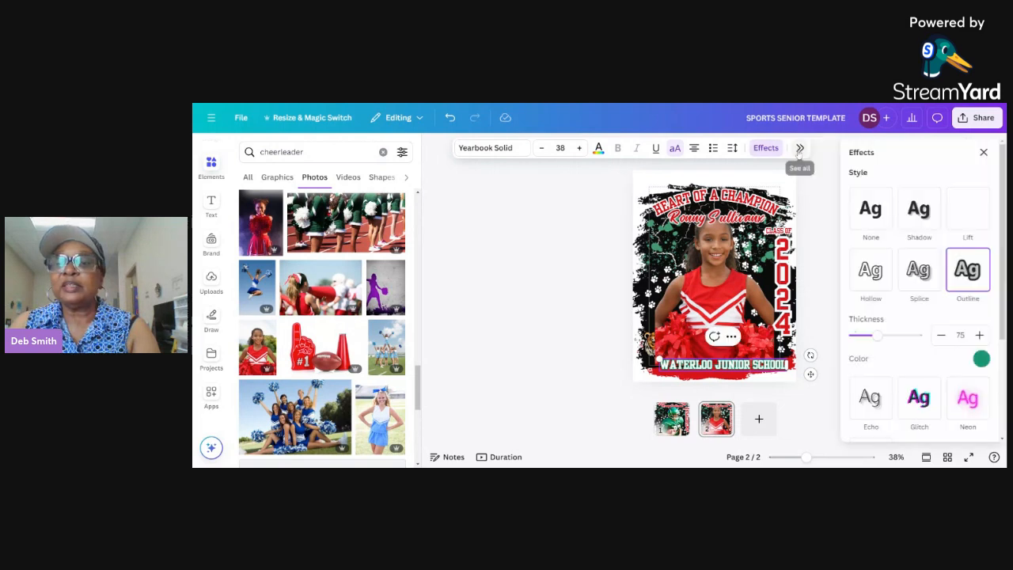
pyautogui.click(978, 358)
pyautogui.click(915, 245)
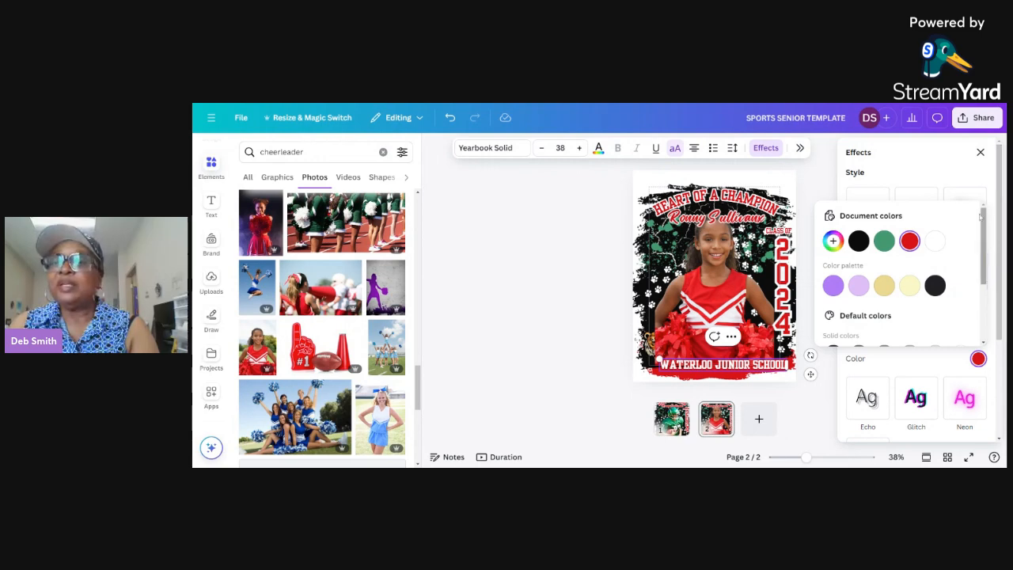
pyautogui.click(953, 178)
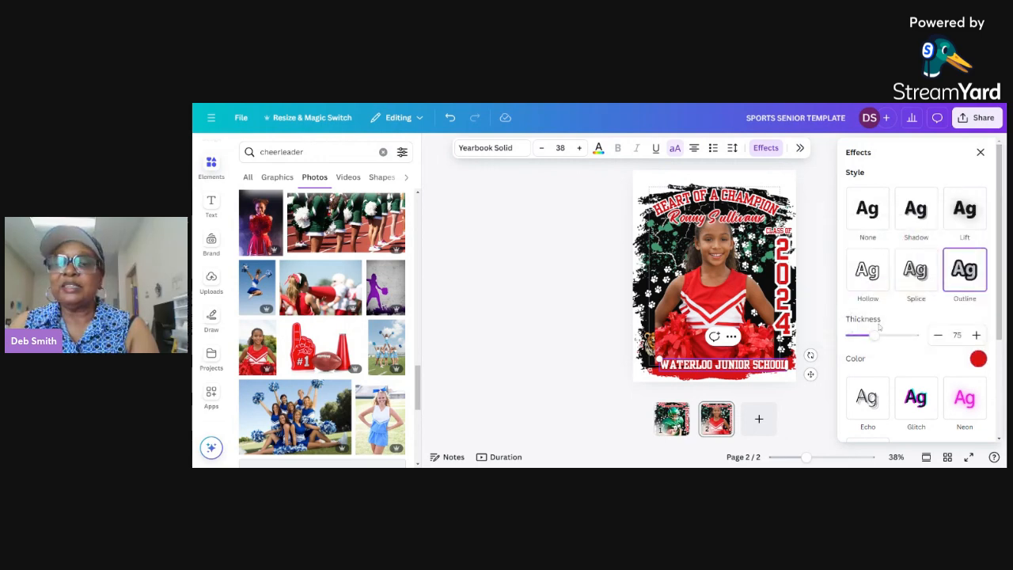
# Set the school name's outline thickness to 102 and its outline colour to the near-black of the brand colour palette.
pyautogui.moveTo(873, 335); pyautogui.dragTo(882, 336)
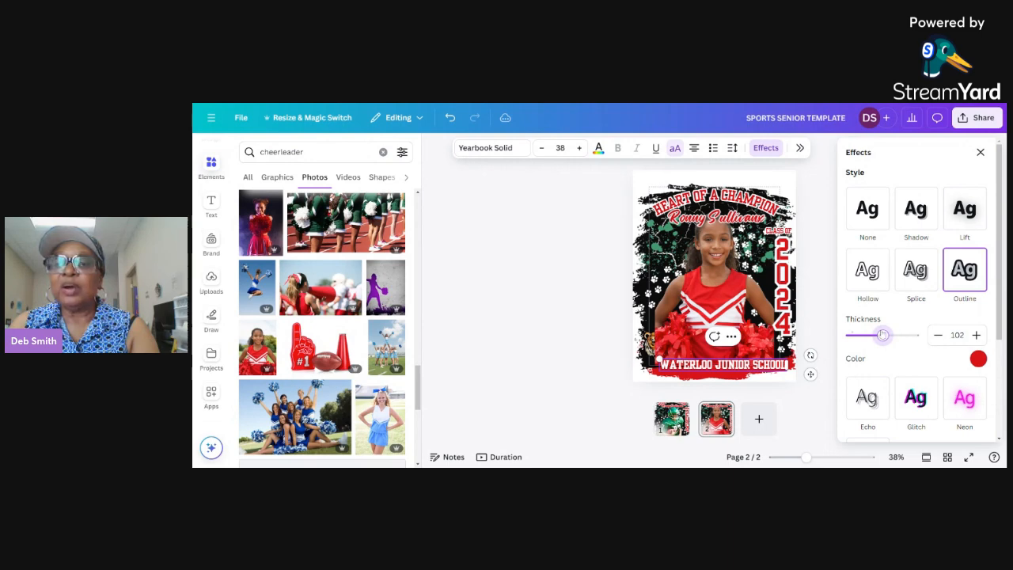
pyautogui.click(978, 359)
pyautogui.click(934, 285)
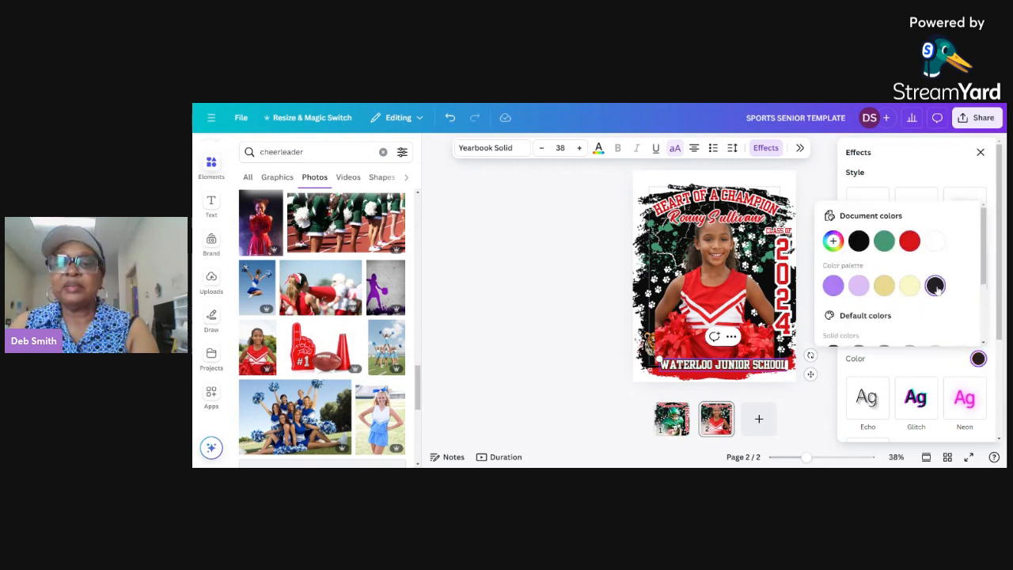
pyautogui.click(828, 376)
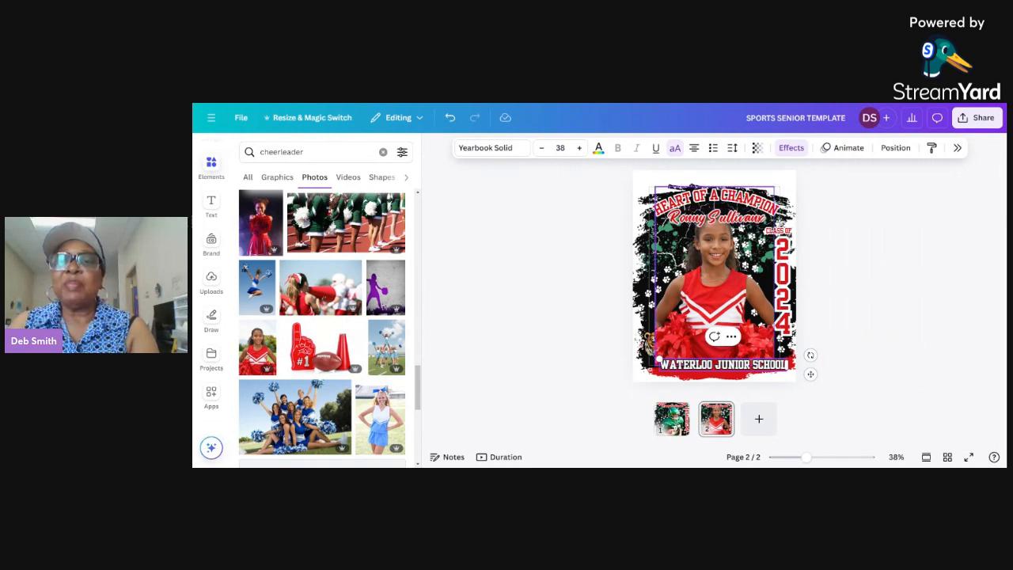
# Recolour the green paint splatter layer to the document red #d81217 and apply the change to all matching green.
pyautogui.click(901, 149)
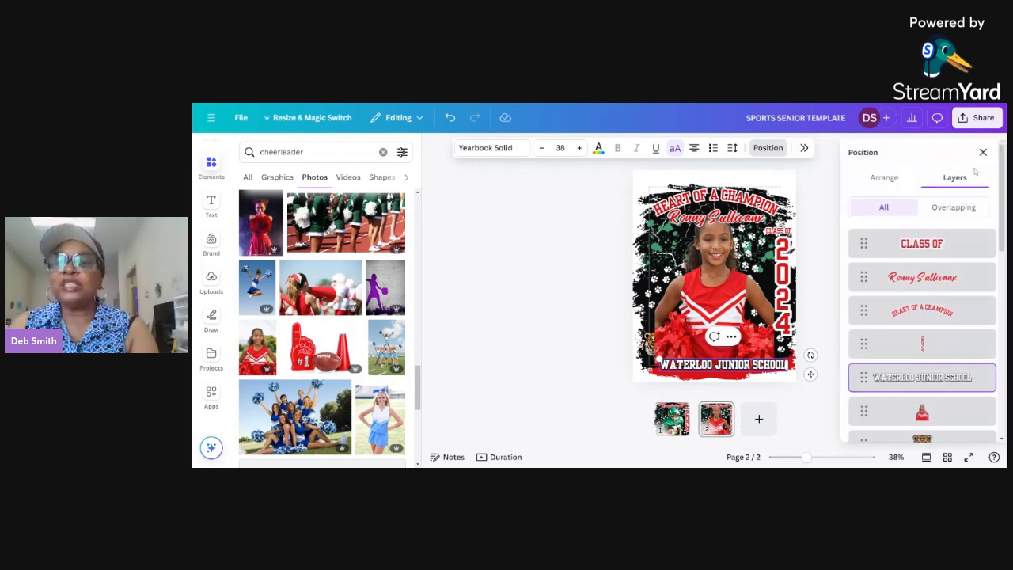
pyautogui.scroll(-6, 998, 270)
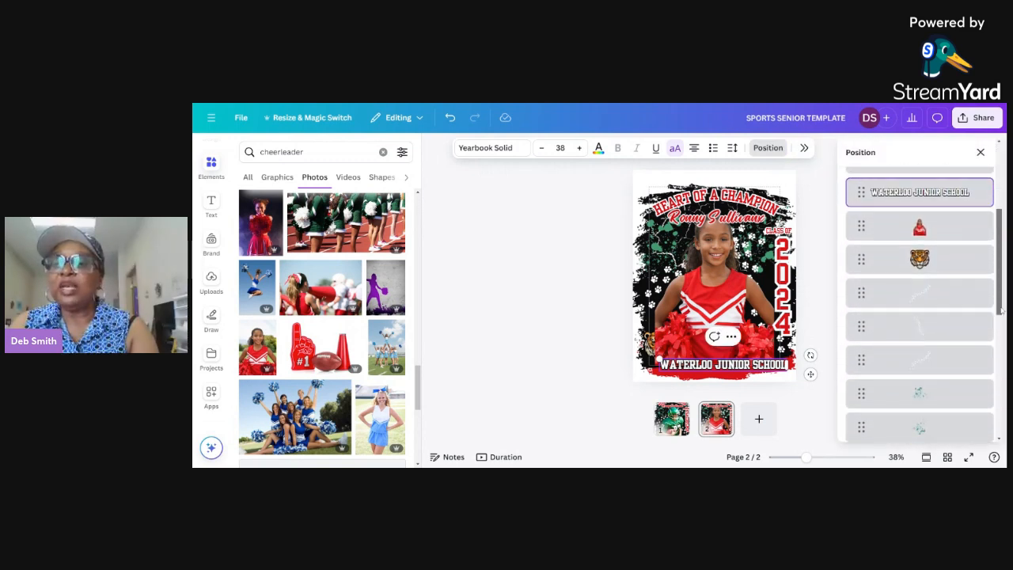
pyautogui.click(940, 284)
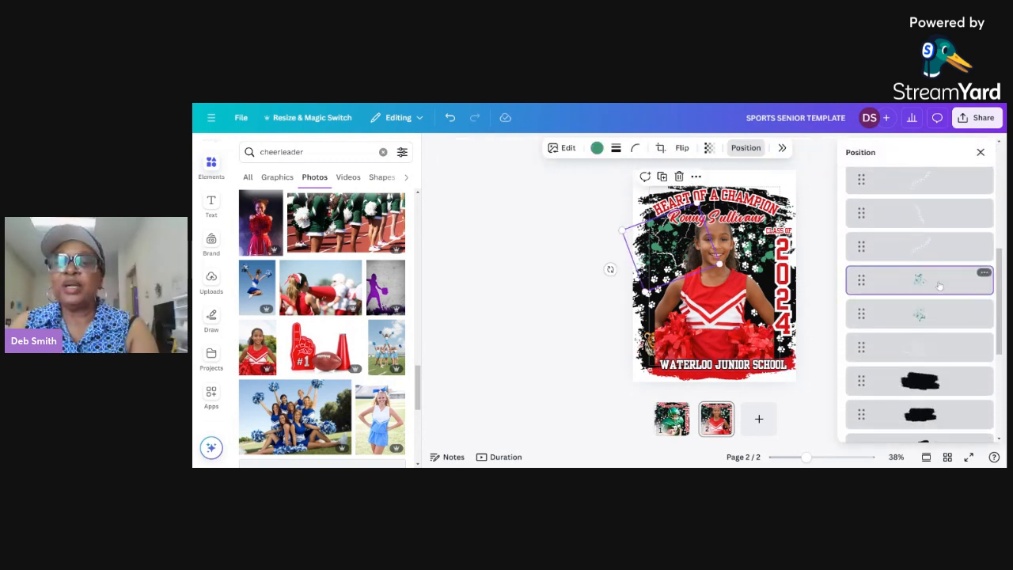
pyautogui.click(596, 148)
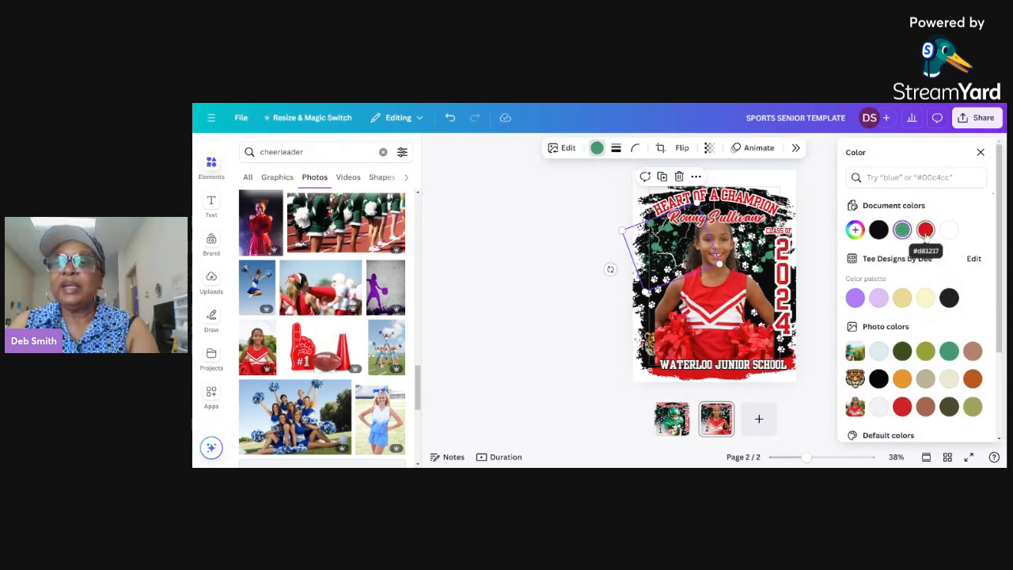
pyautogui.click(925, 229)
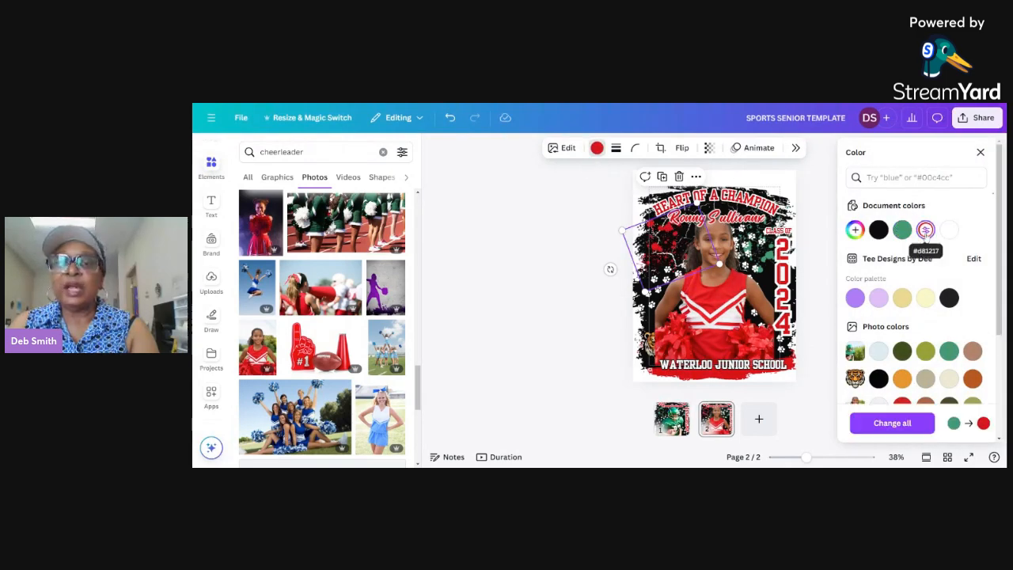
pyautogui.click(902, 425)
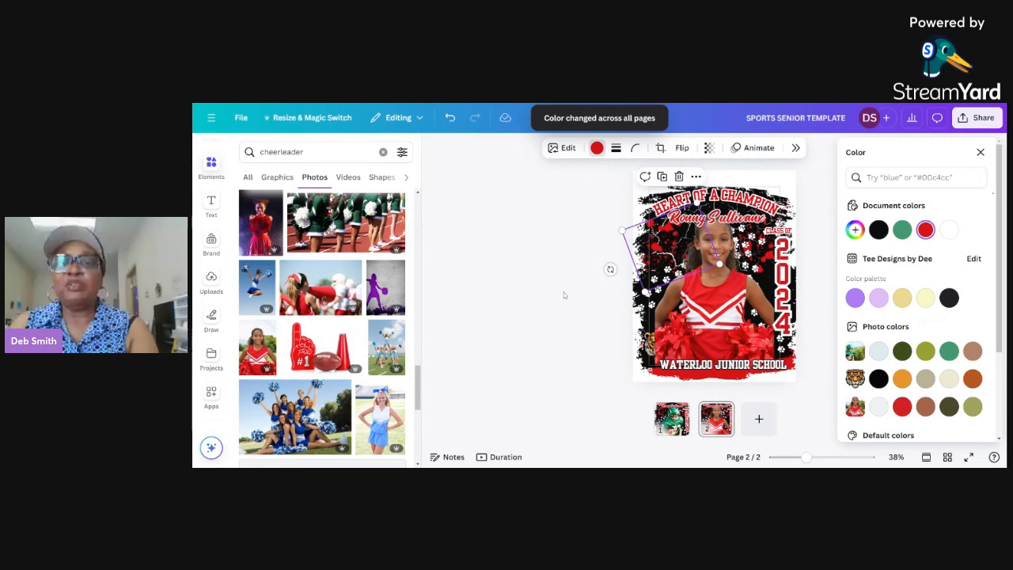
pyautogui.click(580, 341)
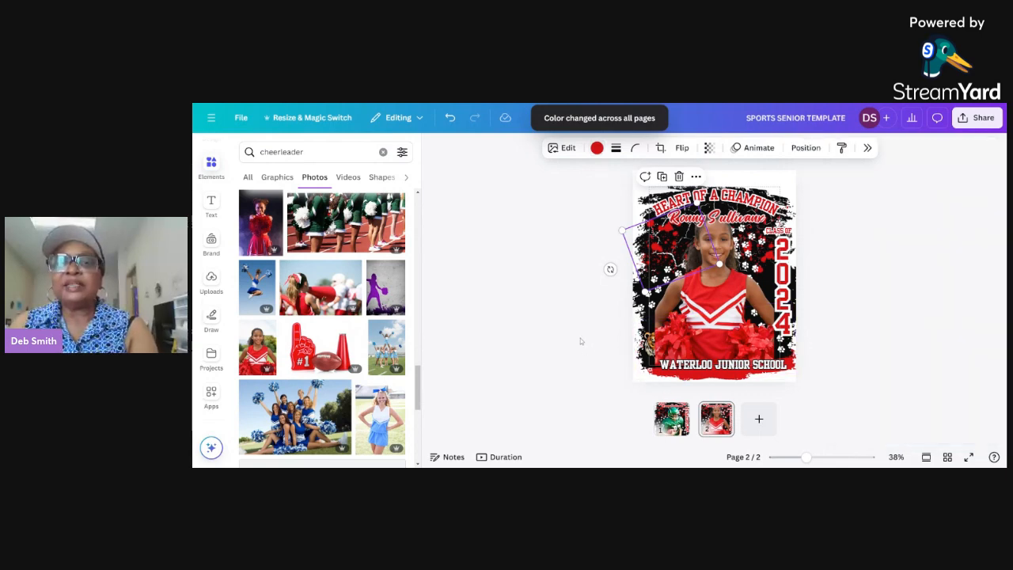
# Replace the script name under the headline with the cheerleader's full name and enlarge it to font size 57.6.
pyautogui.doubleClick(738, 219)
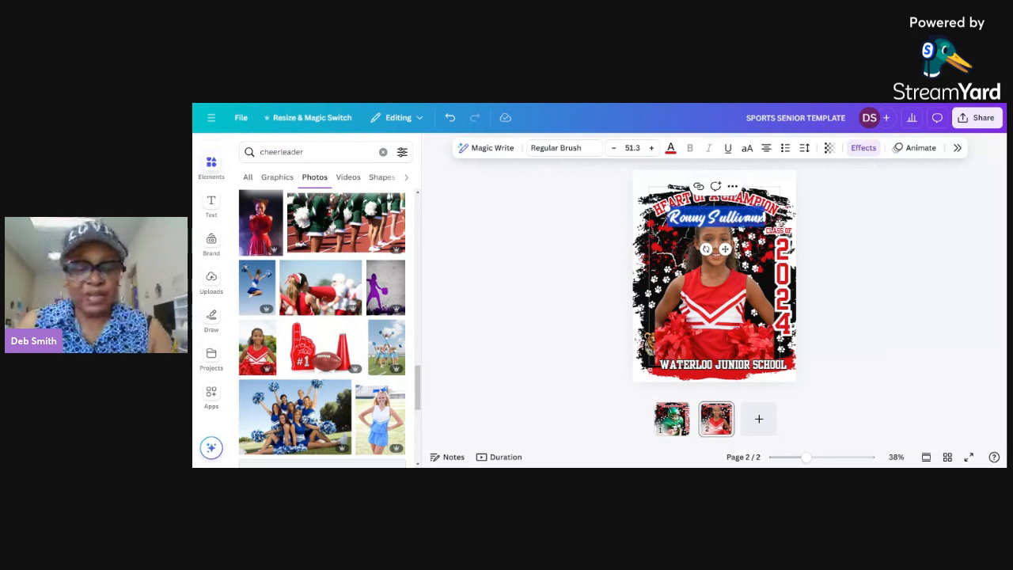
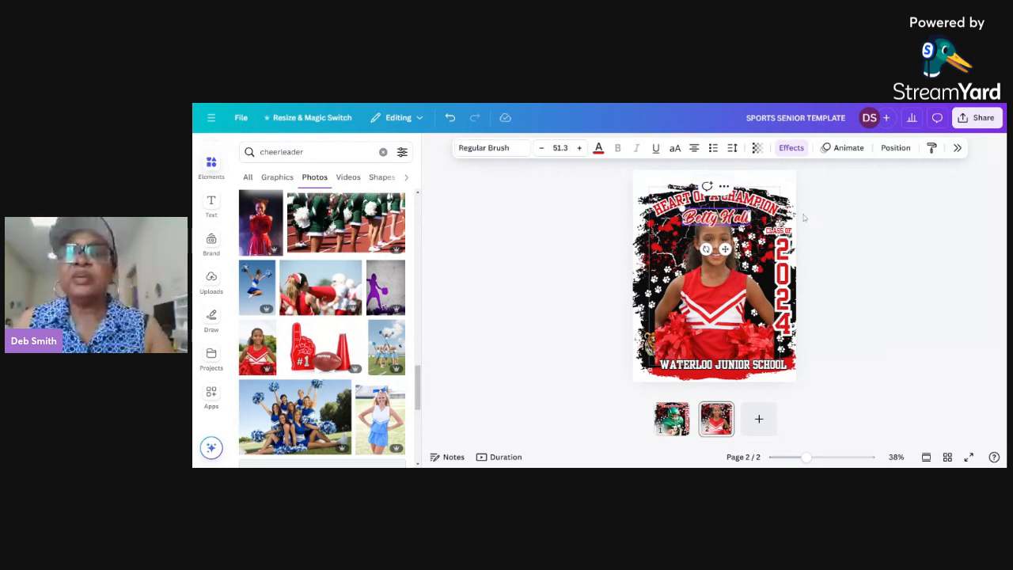
pyautogui.click(850, 232)
pyautogui.click(714, 223)
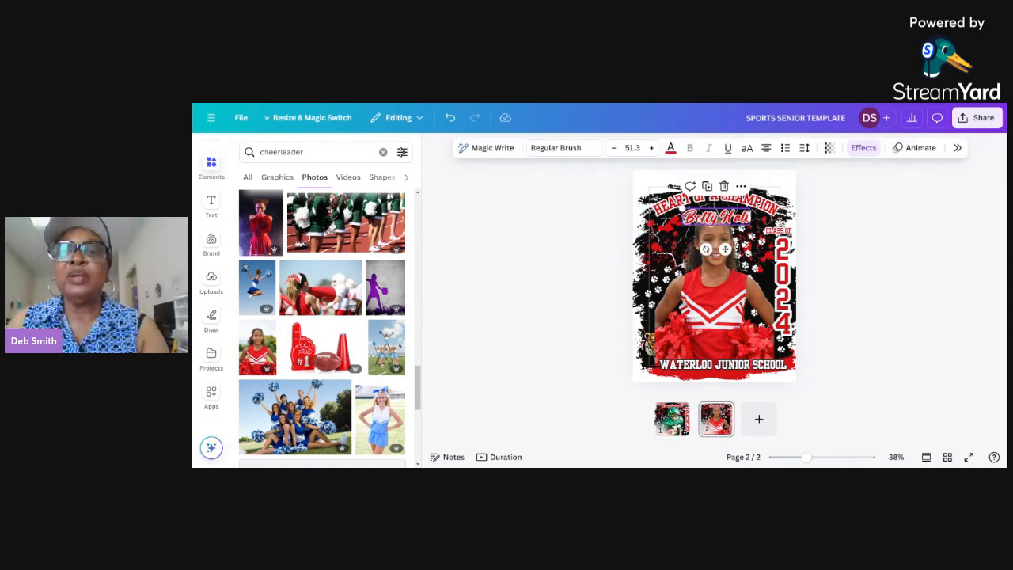
pyautogui.moveTo(672, 186); pyautogui.dragTo(664, 185)
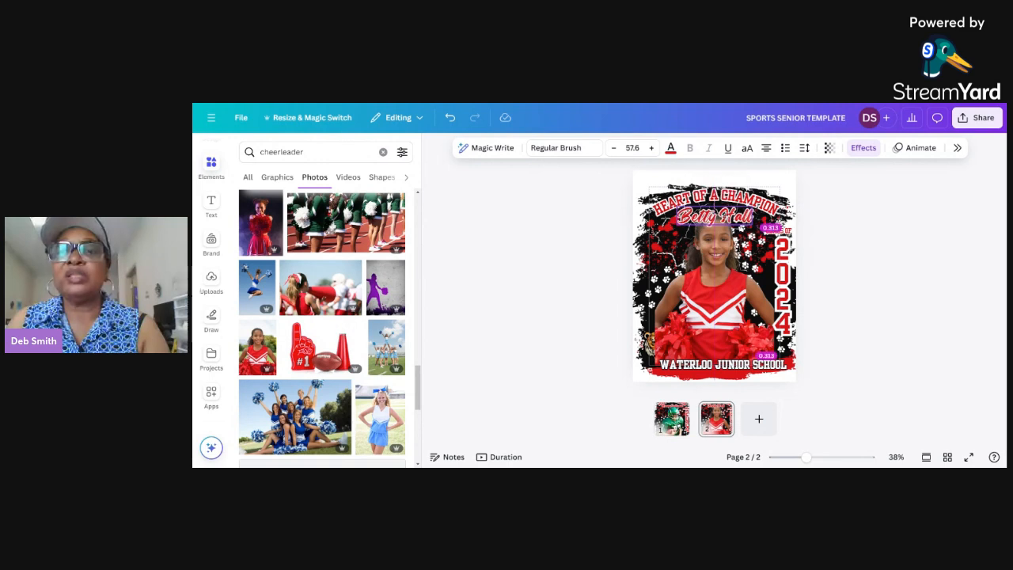
pyautogui.click(832, 218)
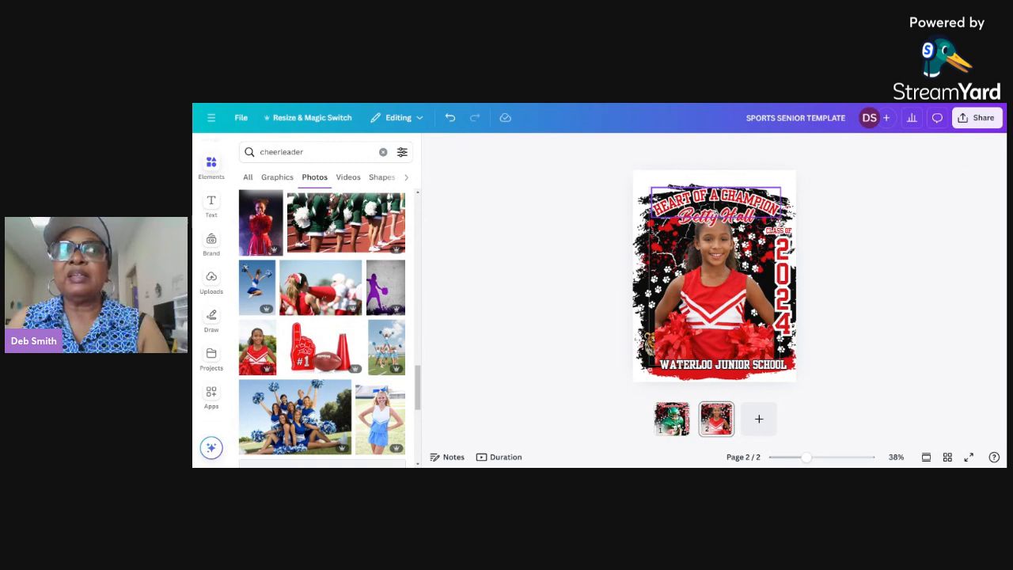
# Replace the curved headline HEART OF A CHAMPION with BORN TO CHEER and enlarge it slightly.
pyautogui.doubleClick(716, 197)
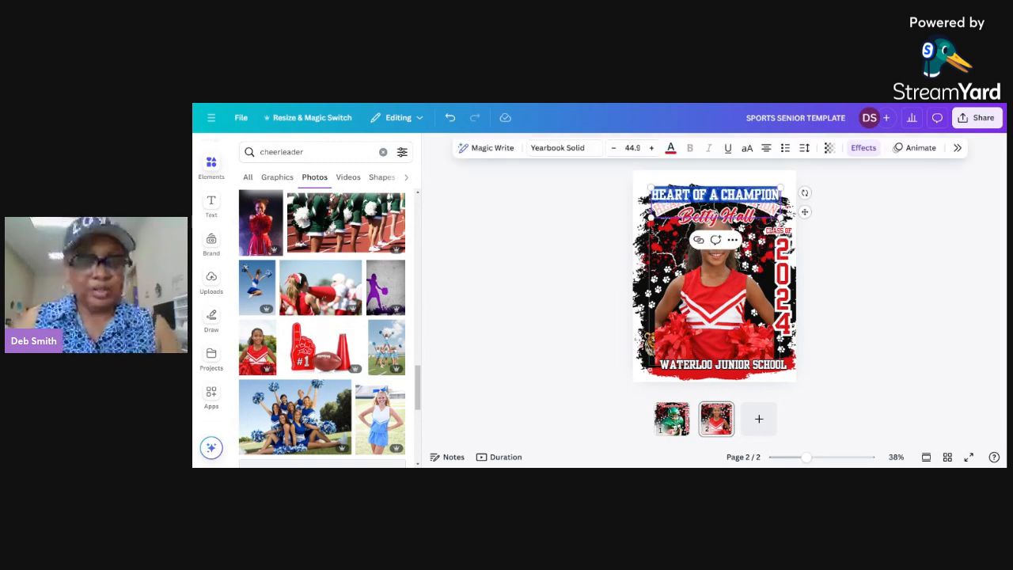
pyautogui.write('BORN TO CH')
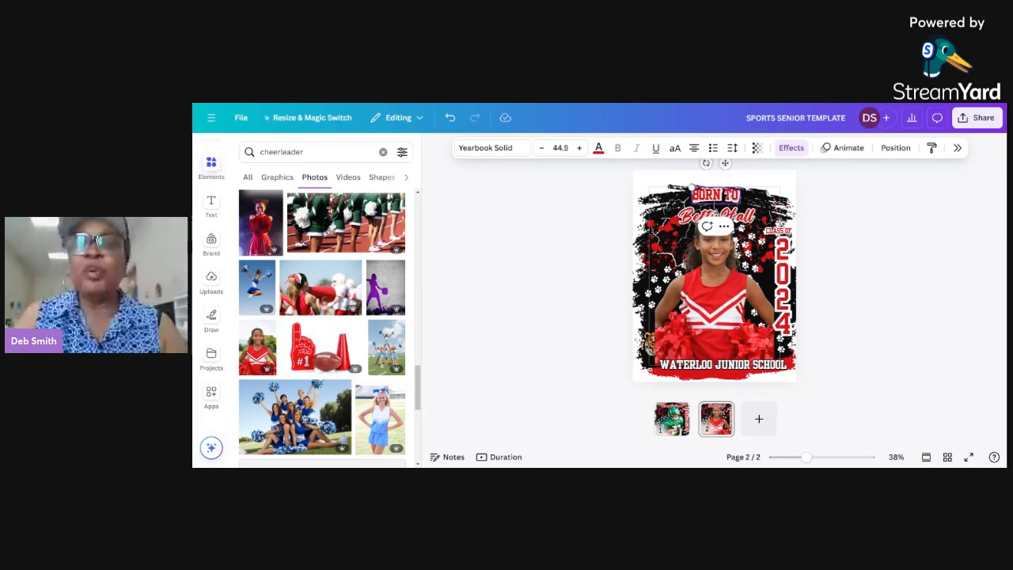
pyautogui.write('EER')
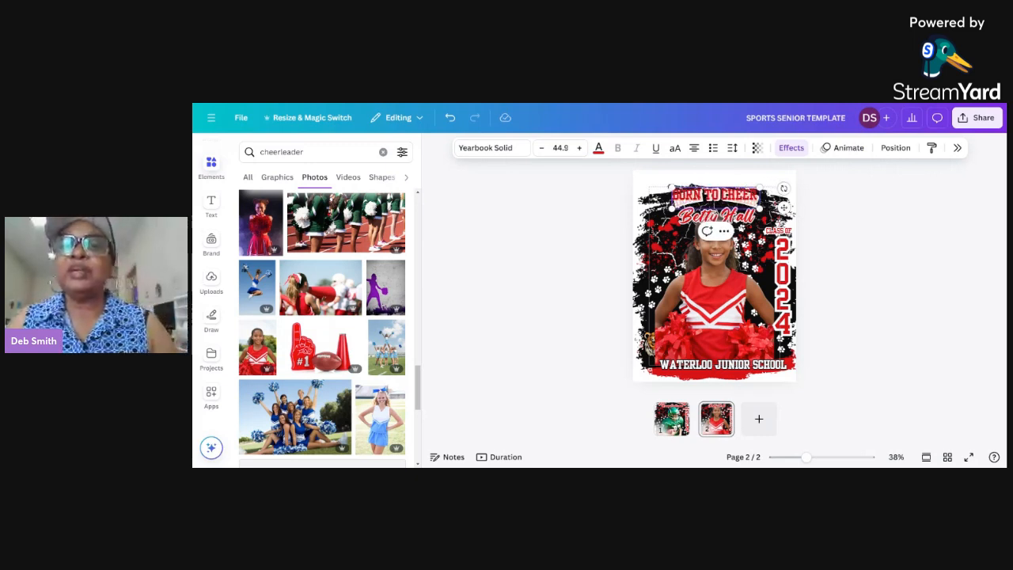
pyautogui.click(891, 254)
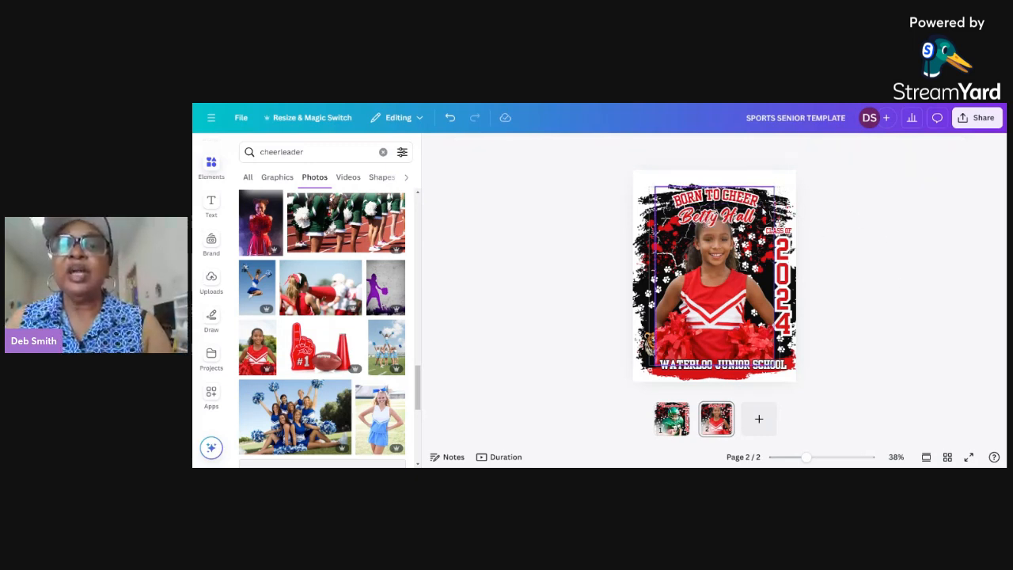
pyautogui.click(744, 207)
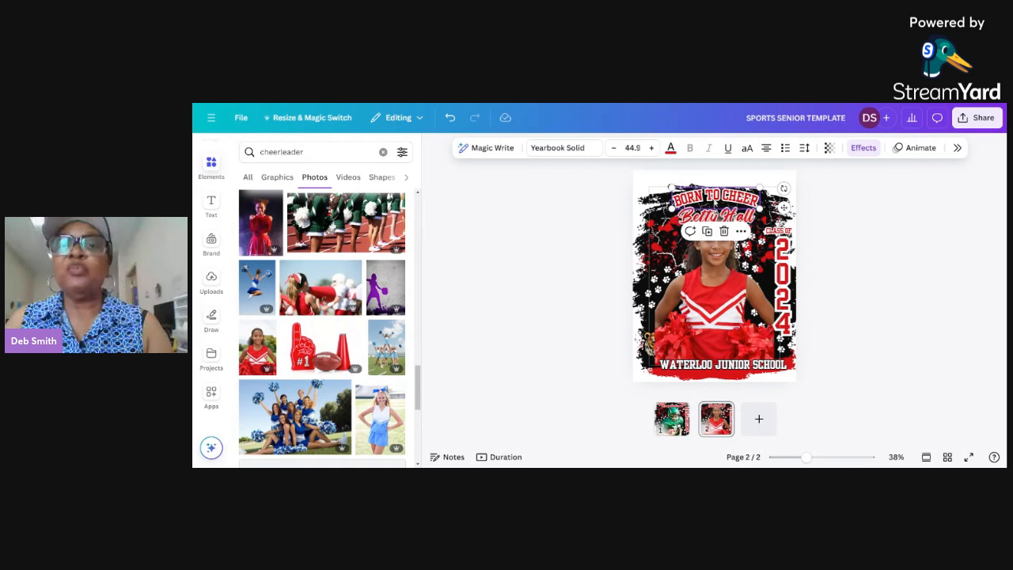
pyautogui.moveTo(760, 187); pyautogui.dragTo(783, 183)
pyautogui.click(872, 290)
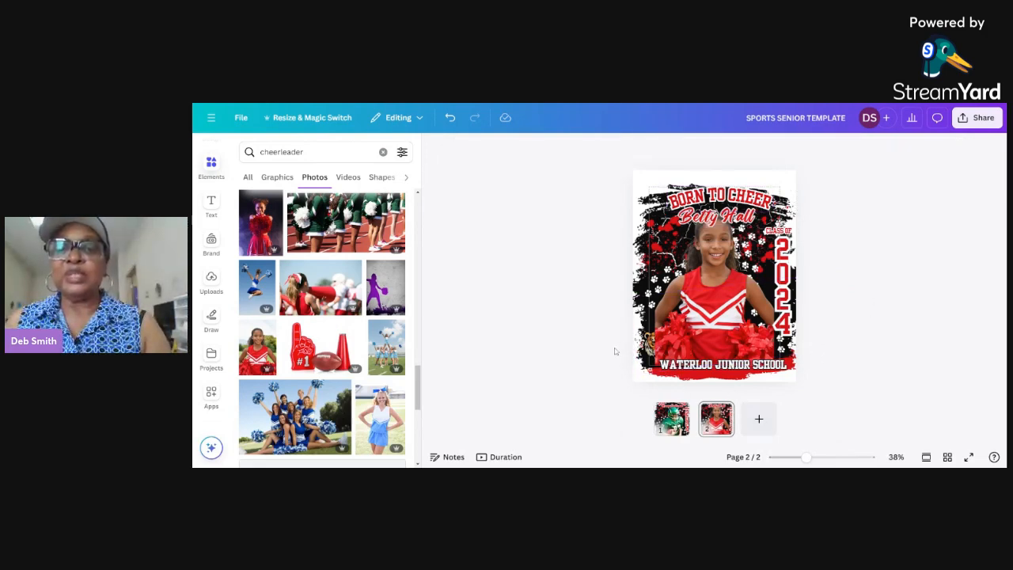
# Delete the tiger mascot and add the eagle head from a graphics search for "mascot".
pyautogui.click(653, 344)
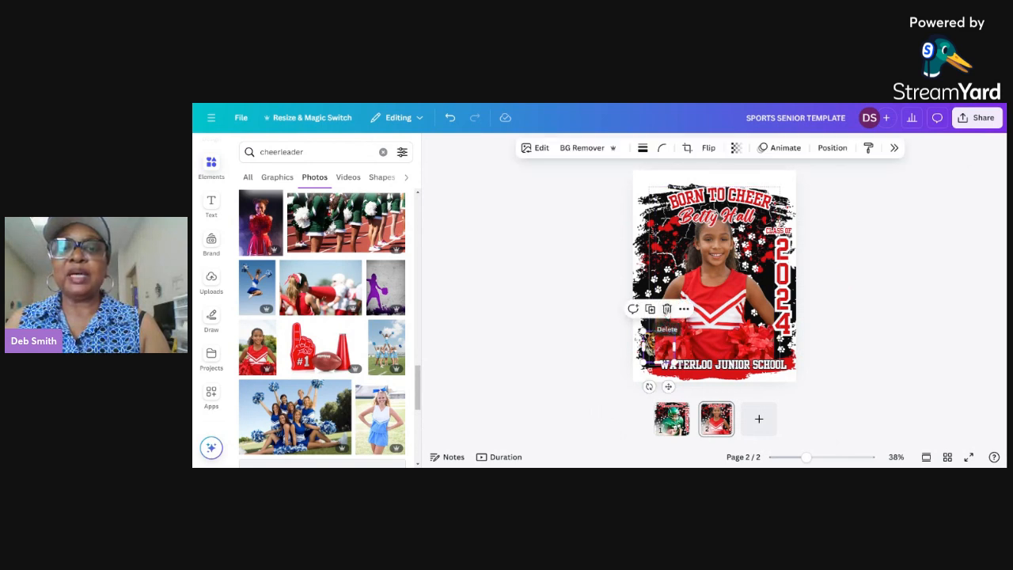
pyautogui.click(666, 309)
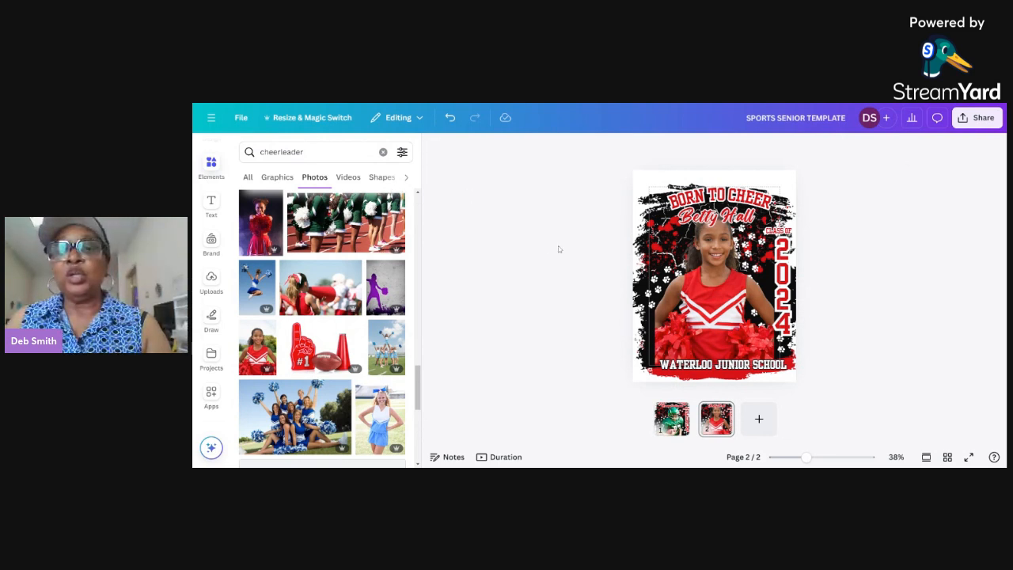
pyautogui.click(211, 165)
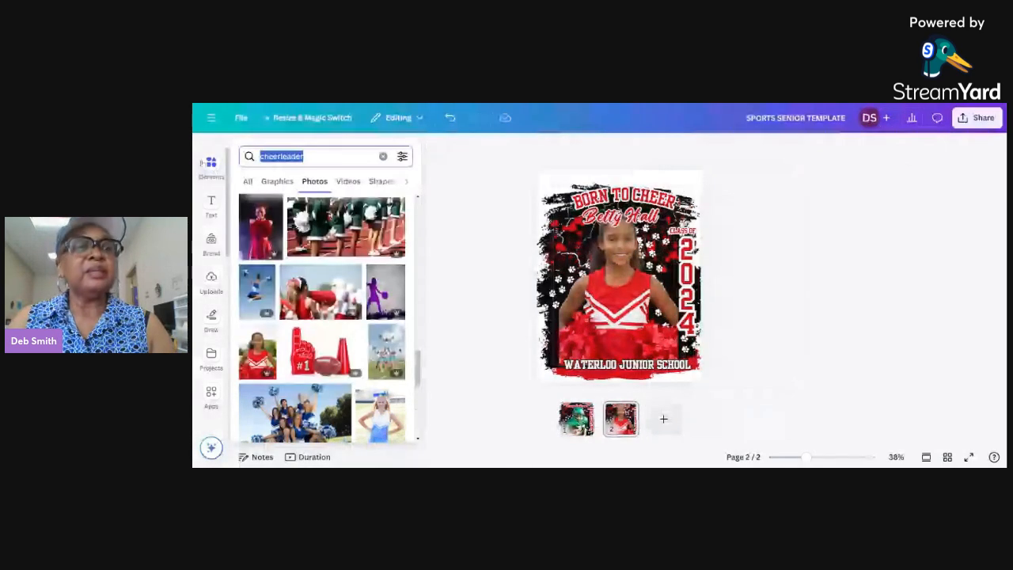
pyautogui.write('mascot')
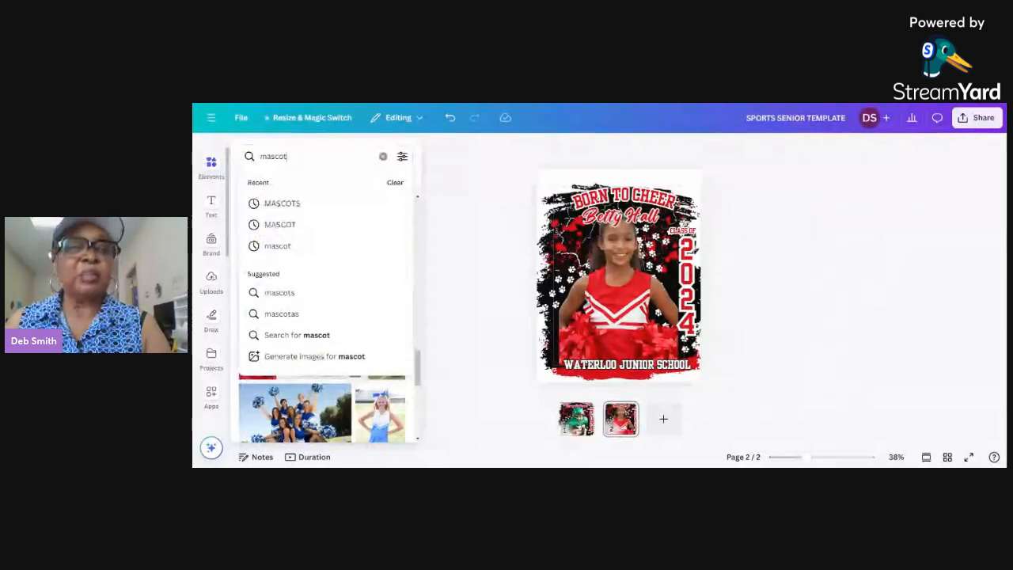
pyautogui.press('Return')
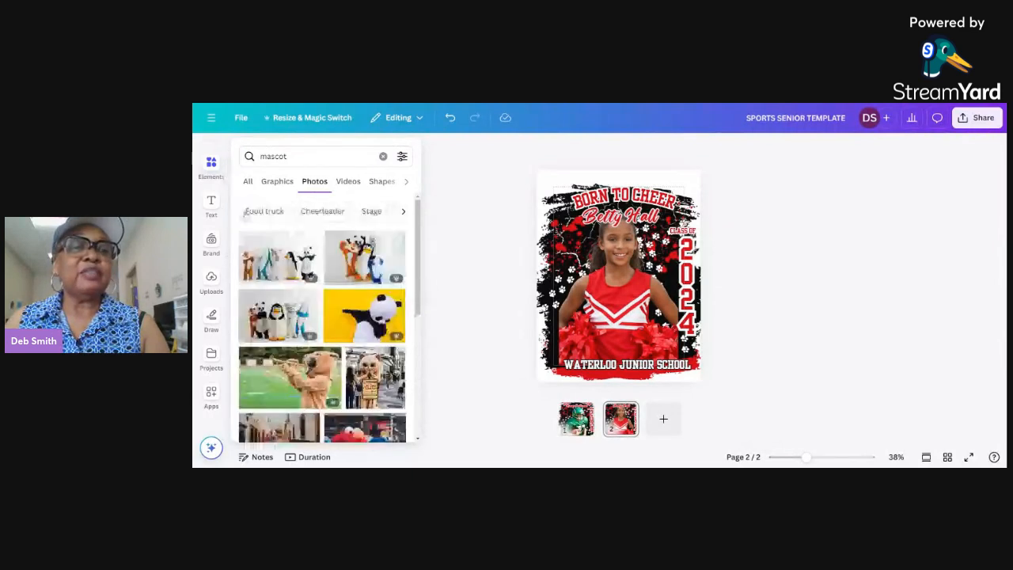
pyautogui.click(277, 181)
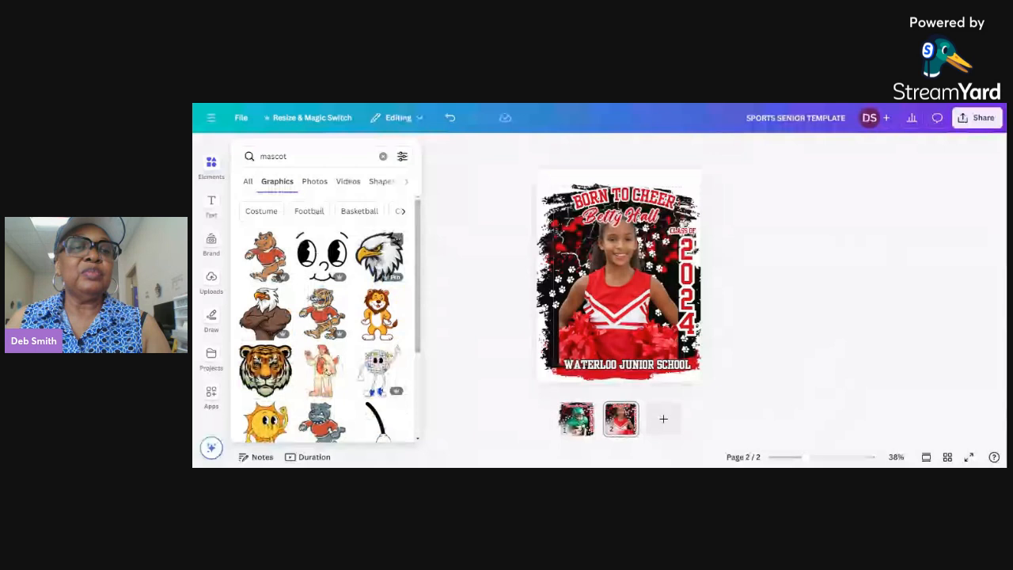
pyautogui.click(379, 255)
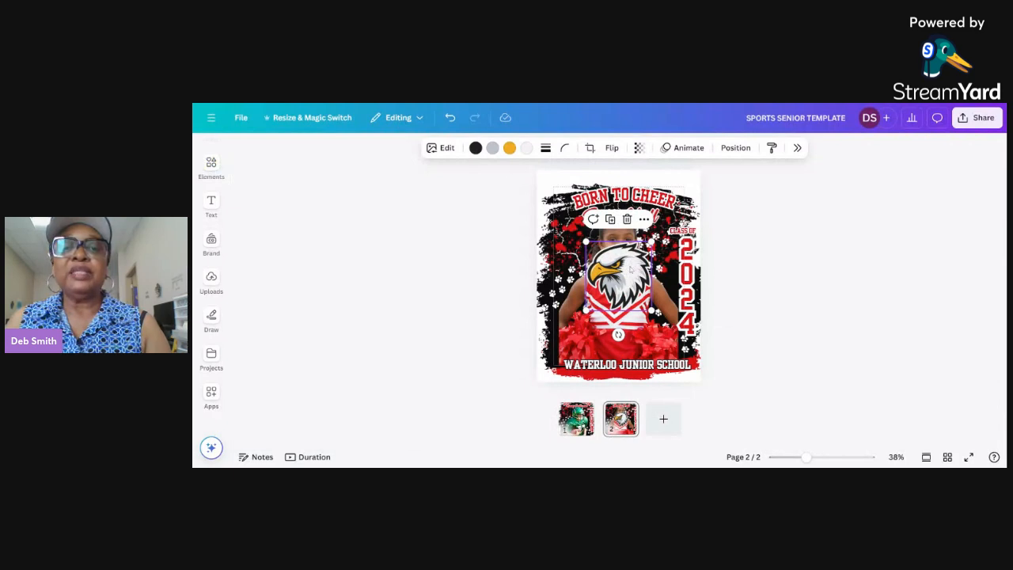
# Shrink the eagle head to a small logo and place it just above the start of the school name.
pyautogui.moveTo(651, 242); pyautogui.dragTo(566, 350)
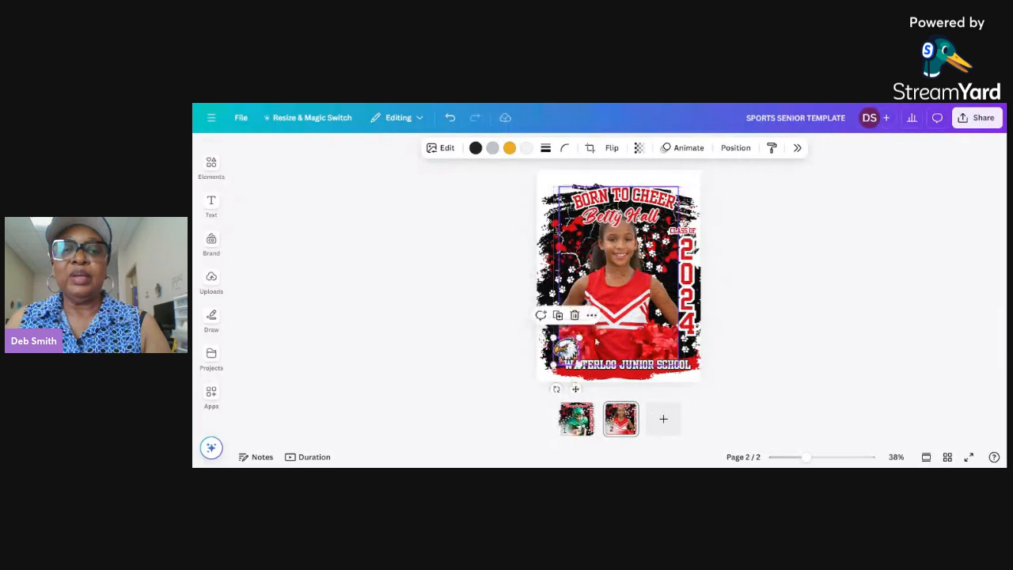
pyautogui.click(756, 312)
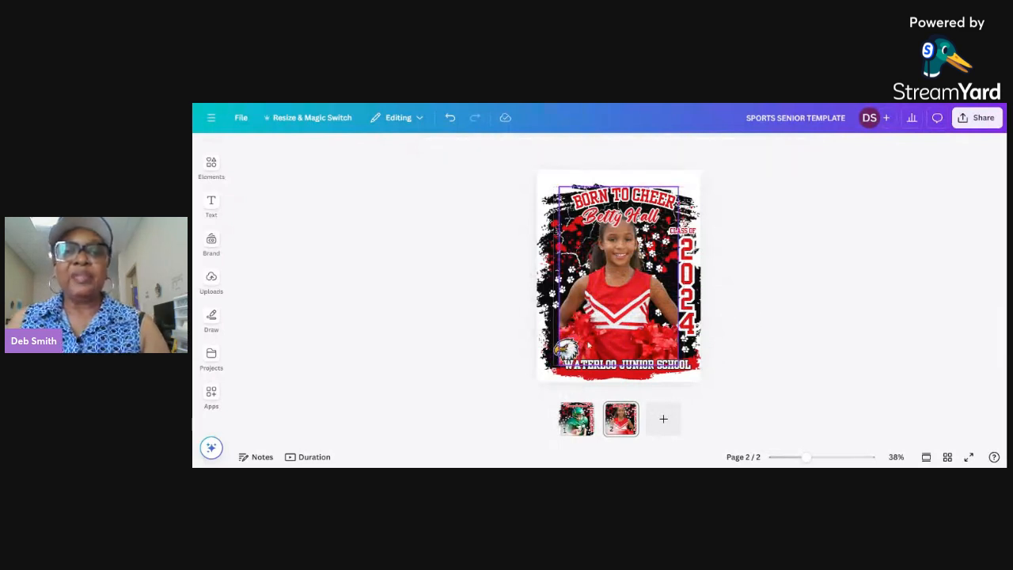
pyautogui.click(564, 348)
pyautogui.moveTo(553, 338); pyautogui.dragTo(549, 333)
pyautogui.click(780, 331)
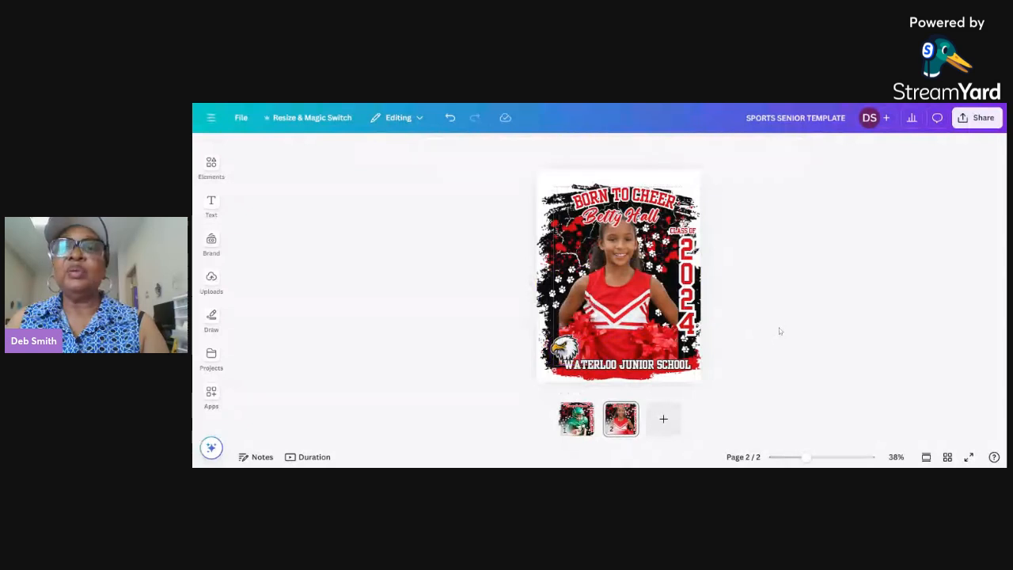